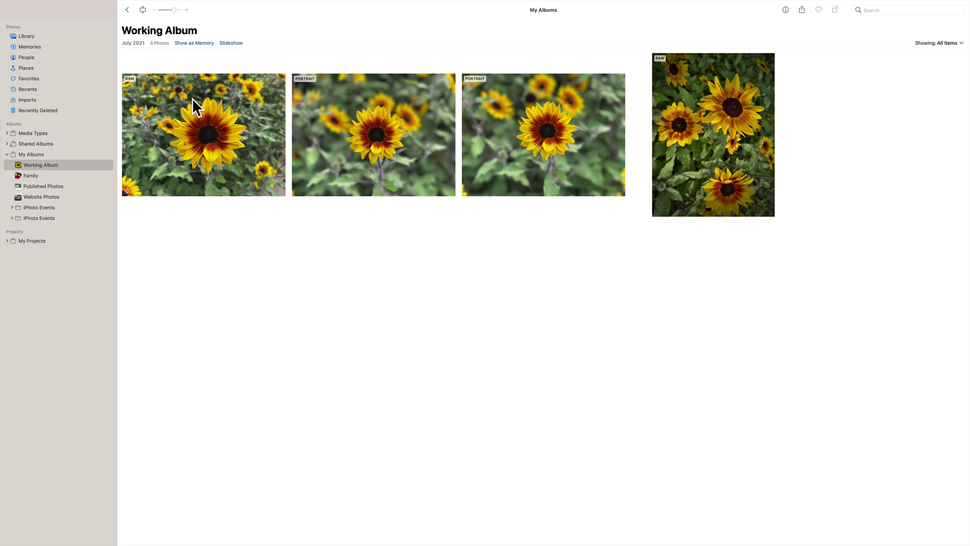
# Step: Select the first RAW sunflower photo in Working Album and open it in Edit mode
pyautogui.click(211, 117)
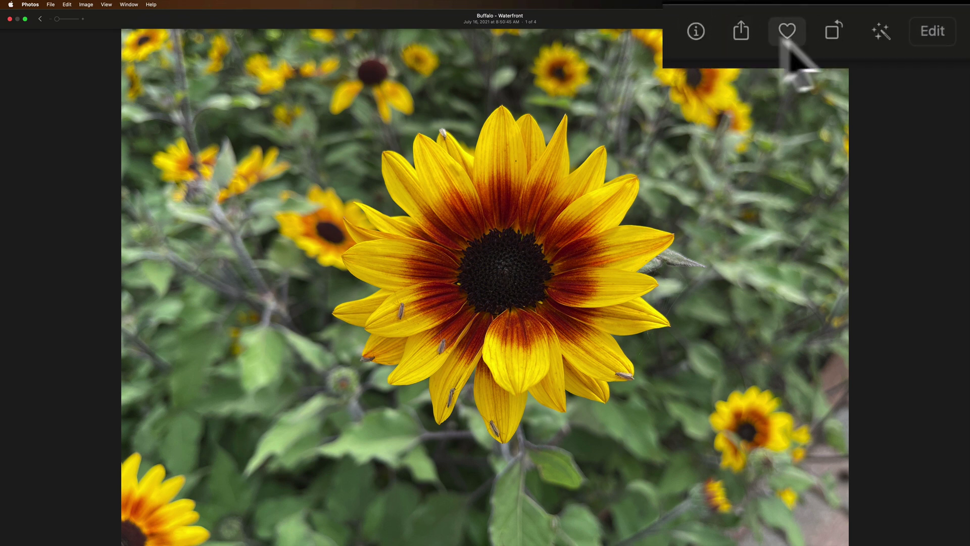
pyautogui.click(951, 20)
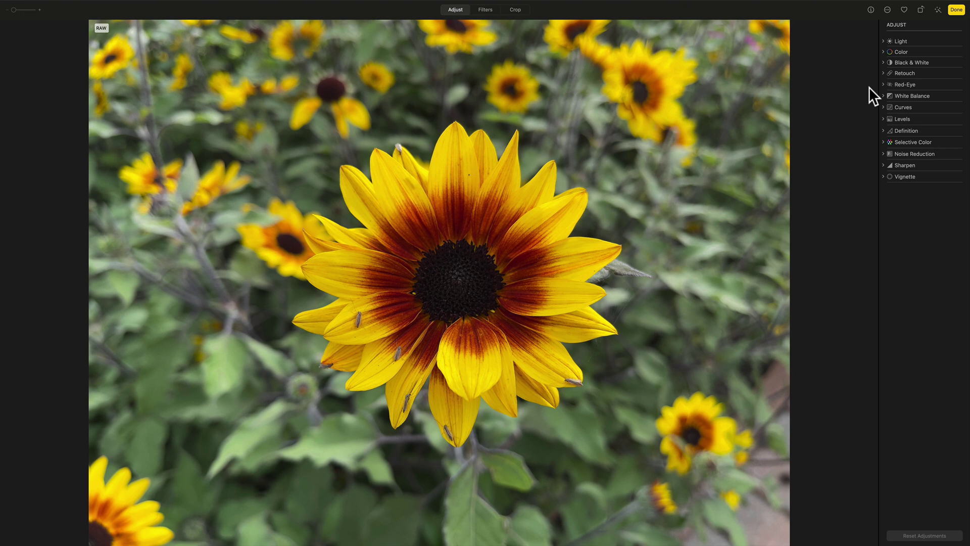
# Step: Try the Light preview strip and Auto light, then revert Light to 0.00
pyautogui.click(883, 41)
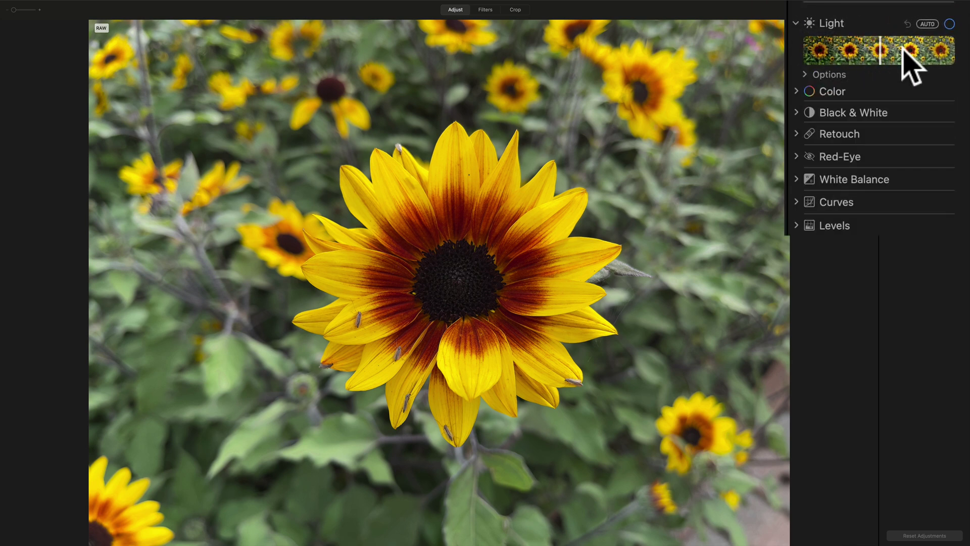
pyautogui.moveTo(903, 50)
pyautogui.mouseDown()
pyautogui.moveTo(816, 48)
pyautogui.moveTo(924, 58)
pyautogui.moveTo(798, 48)
pyautogui.moveTo(949, 48)
pyautogui.moveTo(833, 50)
pyautogui.moveTo(899, 50)
pyautogui.moveTo(851, 49)
pyautogui.moveTo(890, 48)
pyautogui.mouseUp()
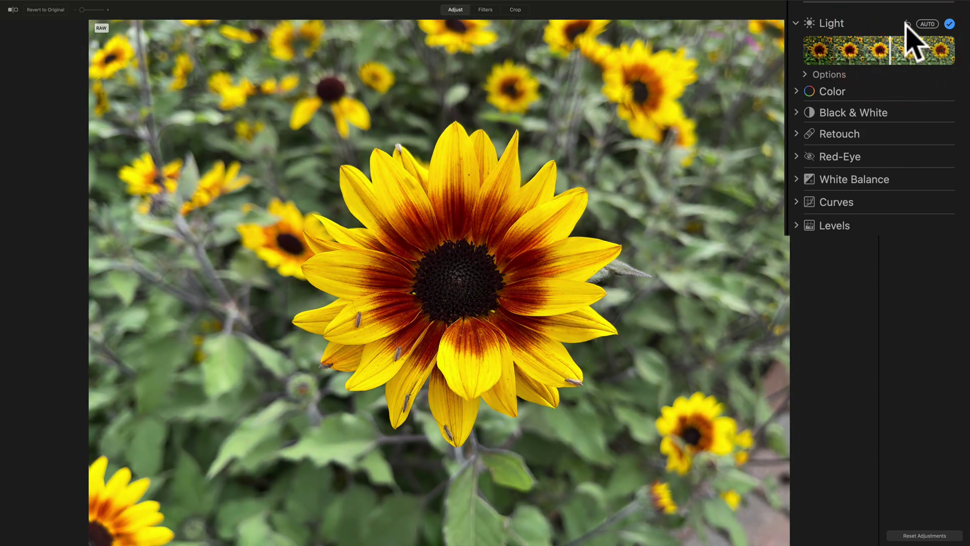
pyautogui.click(906, 23)
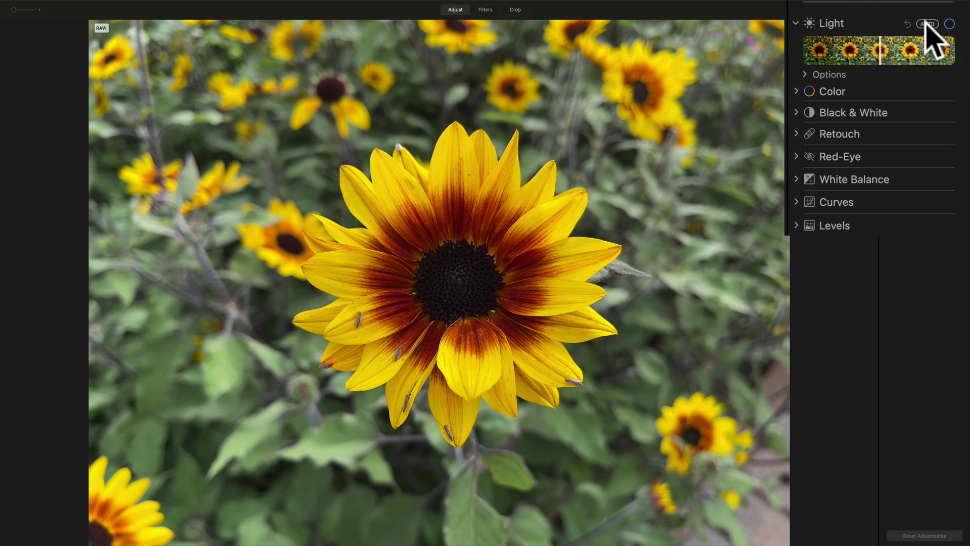
pyautogui.click(927, 24)
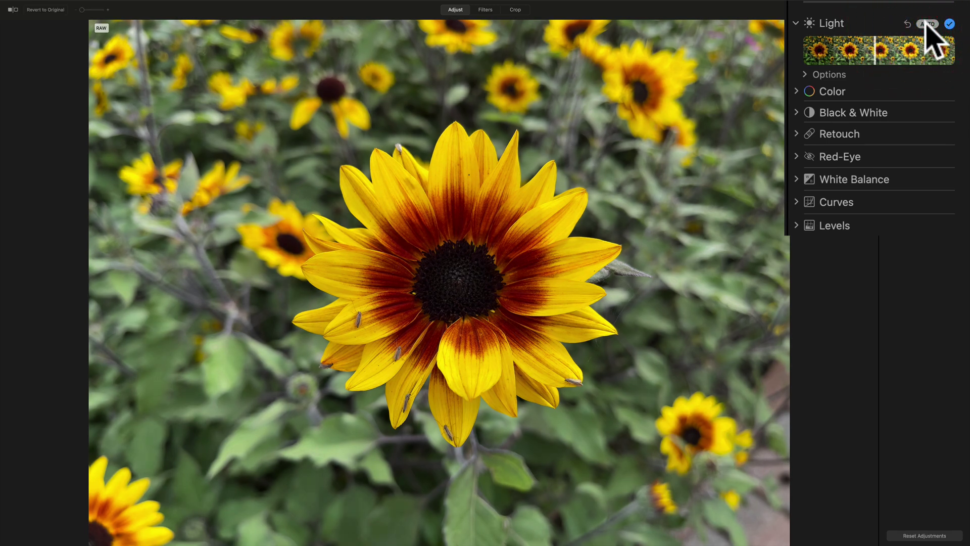
pyautogui.click(907, 23)
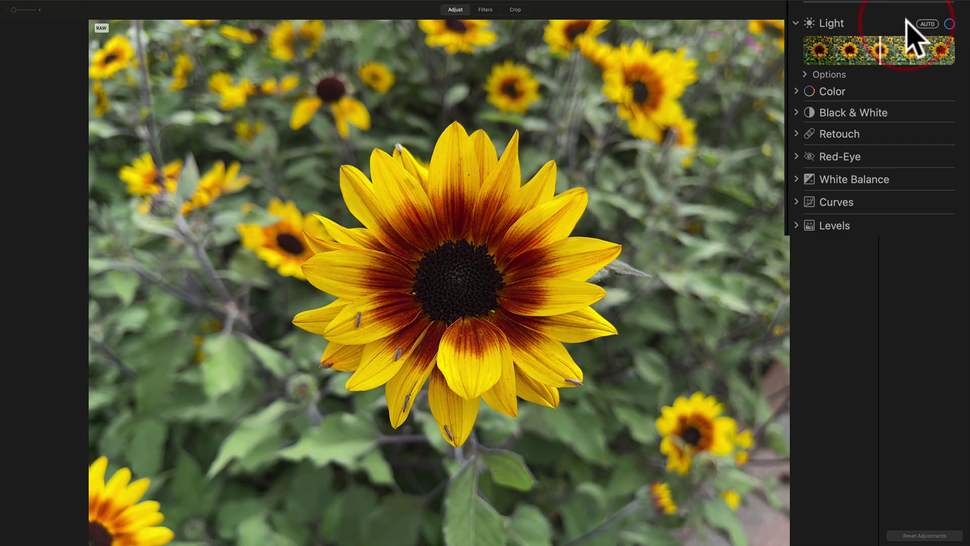
# Step: Show the individual Light sliders and set Brilliance to 0.26
pyautogui.click(805, 74)
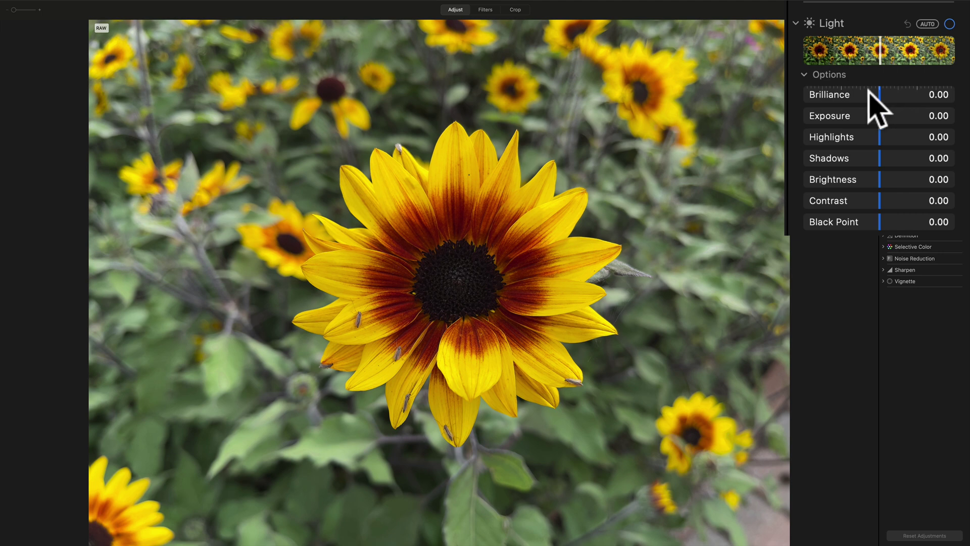
pyautogui.moveTo(879, 91)
pyautogui.mouseDown()
pyautogui.moveTo(953, 91)
pyautogui.moveTo(819, 92)
pyautogui.moveTo(918, 91)
pyautogui.moveTo(896, 93)
pyautogui.mouseUp()
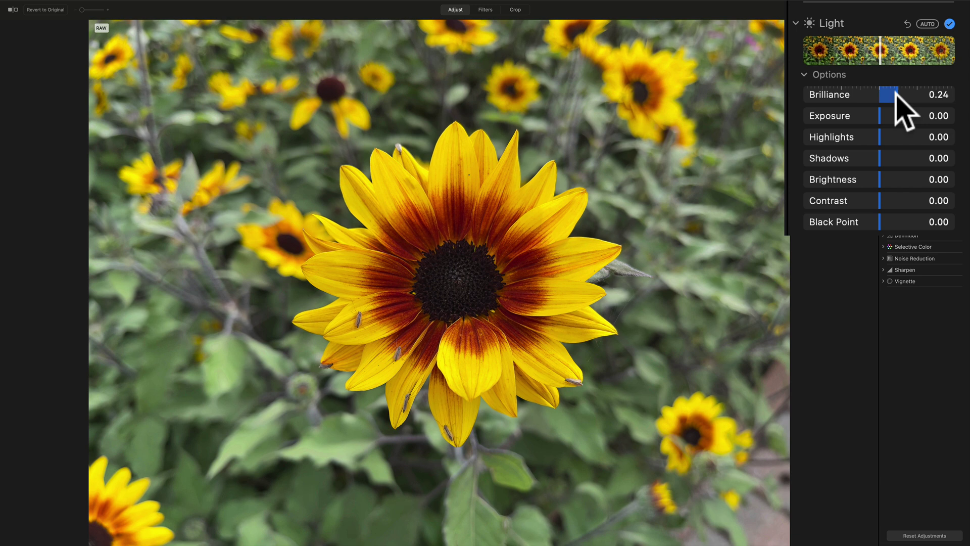
pyautogui.click(896, 94)
pyautogui.moveTo(896, 94); pyautogui.dragTo(899, 94)
pyautogui.click(897, 95)
# Step: Keep Exposure at 0.00 and lower Highlights to -0.53
pyautogui.moveTo(879, 114)
pyautogui.mouseDown()
pyautogui.moveTo(904, 115)
pyautogui.moveTo(851, 113)
pyautogui.moveTo(904, 115)
pyautogui.moveTo(878, 114)
pyautogui.mouseUp()
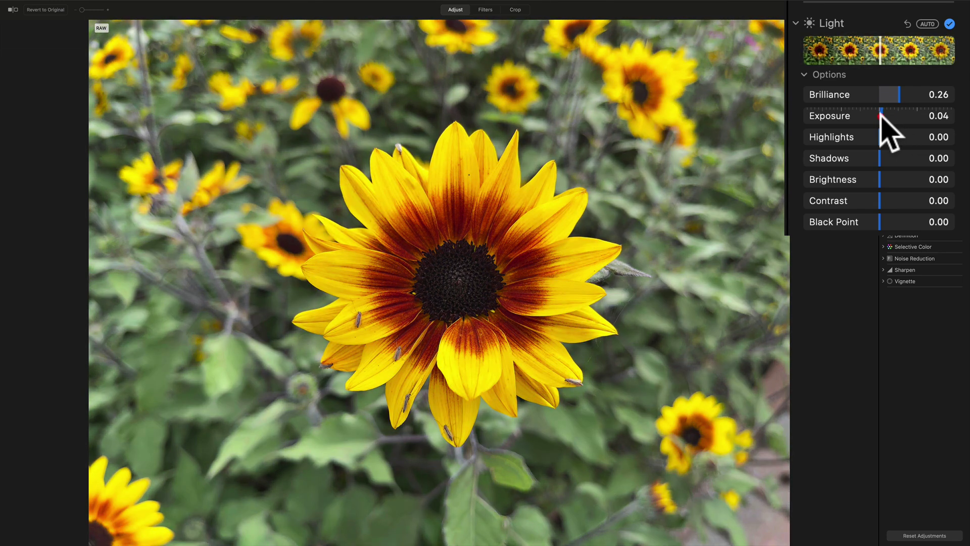
pyautogui.click(880, 115)
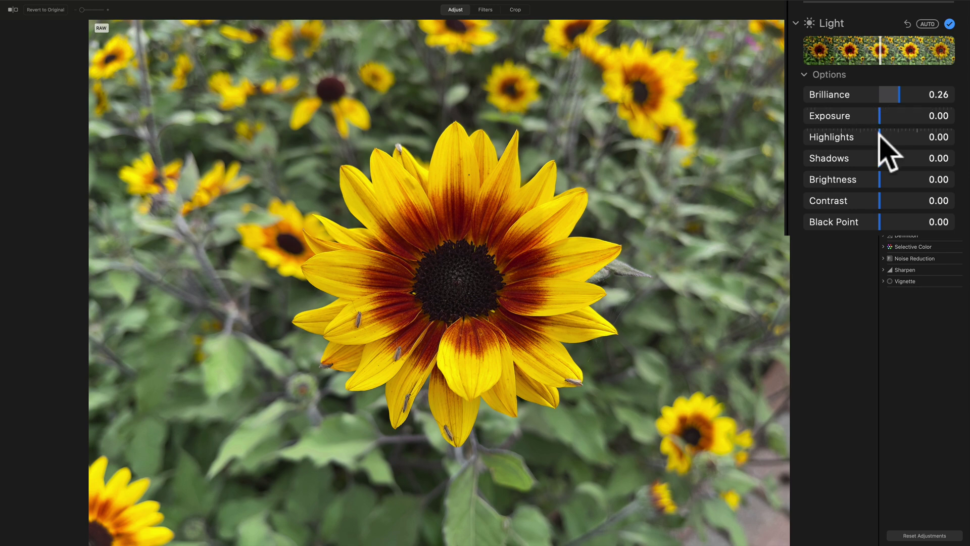
pyautogui.moveTo(880, 135)
pyautogui.mouseDown()
pyautogui.moveTo(935, 136)
pyautogui.moveTo(851, 134)
pyautogui.moveTo(880, 137)
pyautogui.mouseUp()
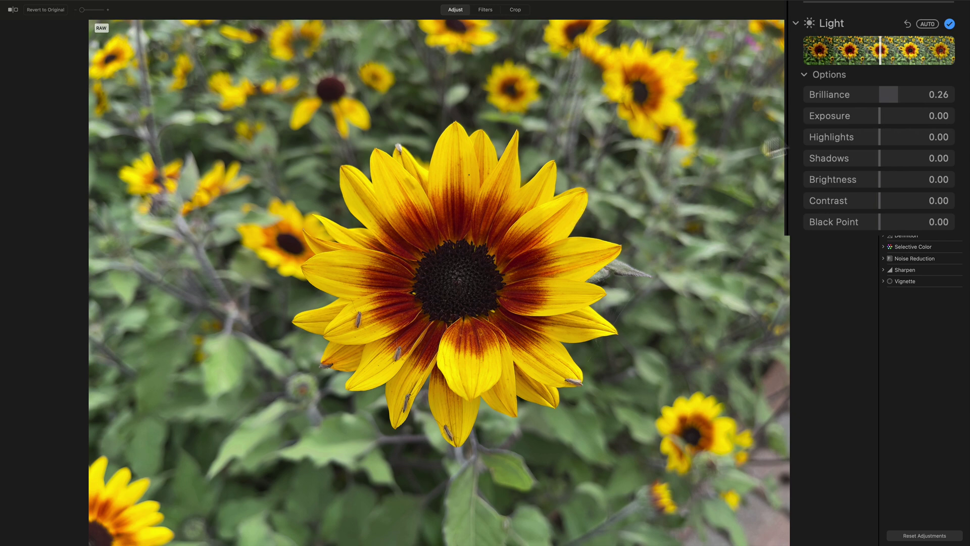
pyautogui.moveTo(879, 134); pyautogui.dragTo(840, 135)
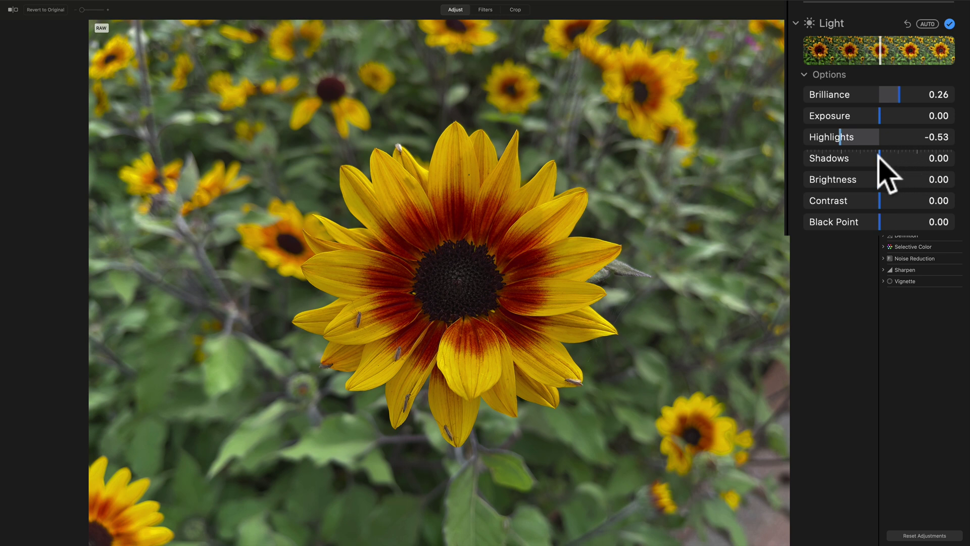
# Step: Raise Shadows to 0.59, preview Exposure and Brightness changes, and leave Brightness at 0.00
pyautogui.moveTo(879, 159); pyautogui.dragTo(923, 161)
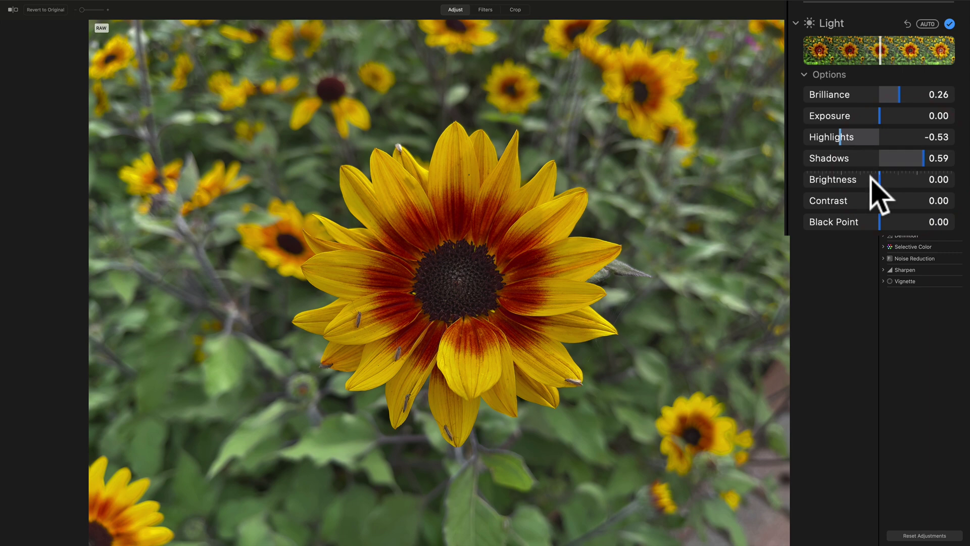
pyautogui.moveTo(878, 180)
pyautogui.mouseDown()
pyautogui.moveTo(920, 180)
pyautogui.moveTo(843, 183)
pyautogui.moveTo(878, 180)
pyautogui.mouseUp()
pyautogui.moveTo(878, 180); pyautogui.dragTo(881, 180)
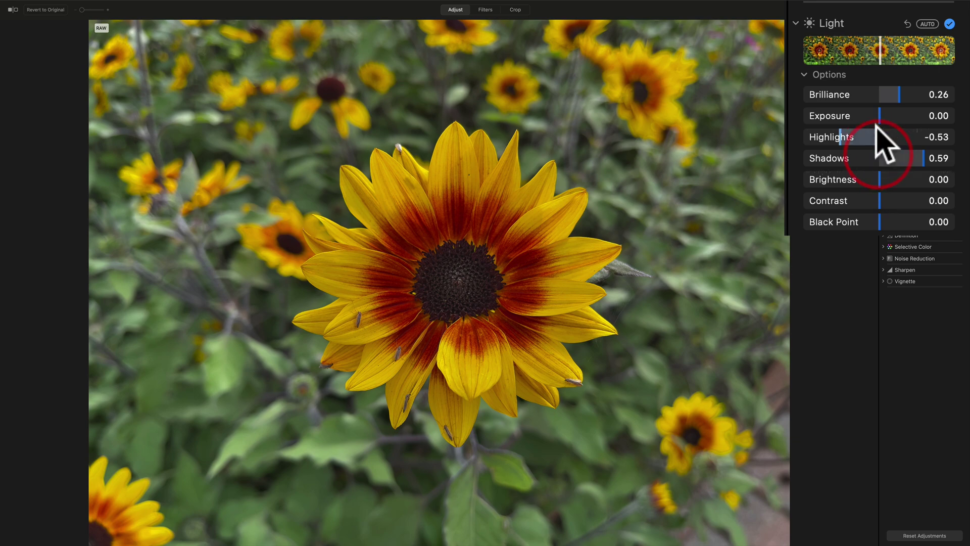
pyautogui.moveTo(878, 115)
pyautogui.mouseDown()
pyautogui.moveTo(918, 116)
pyautogui.moveTo(810, 115)
pyautogui.moveTo(879, 115)
pyautogui.mouseUp()
pyautogui.moveTo(880, 181); pyautogui.dragTo(943, 181)
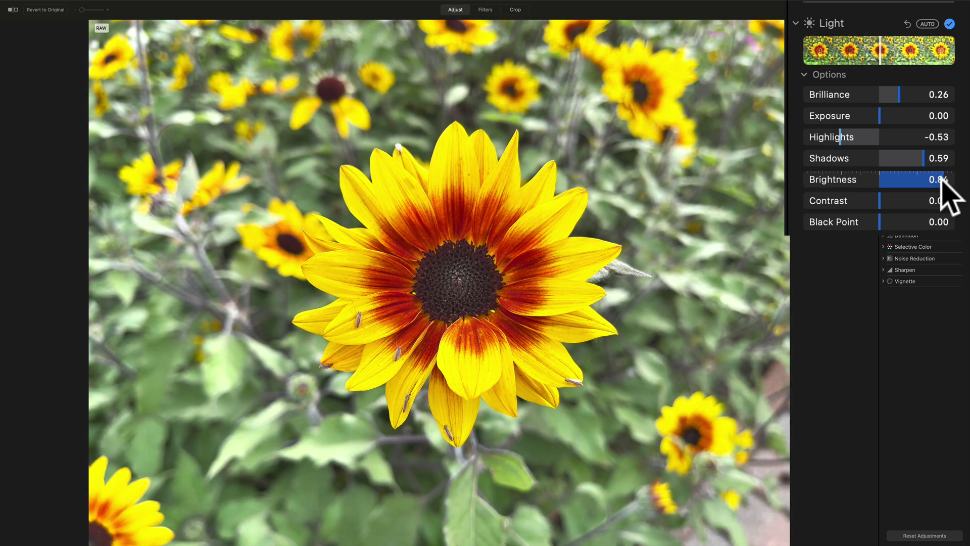
pyautogui.moveTo(943, 181); pyautogui.dragTo(880, 182)
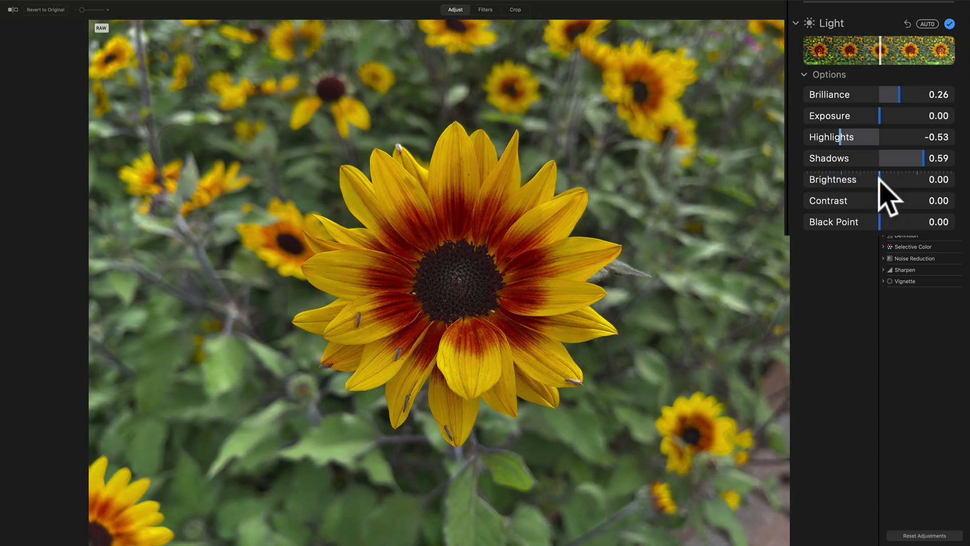
pyautogui.click(879, 181)
pyautogui.moveTo(879, 180); pyautogui.dragTo(858, 180)
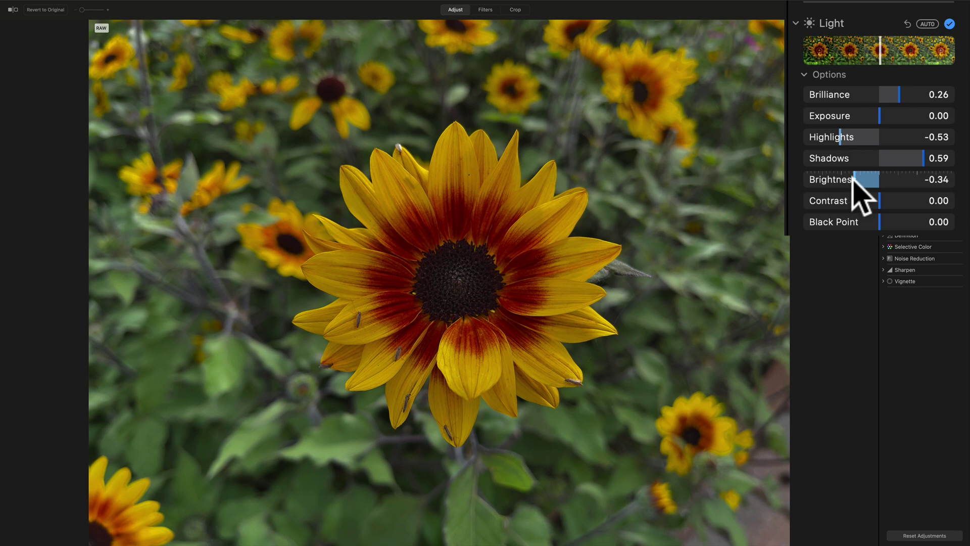
pyautogui.doubleClick(853, 179)
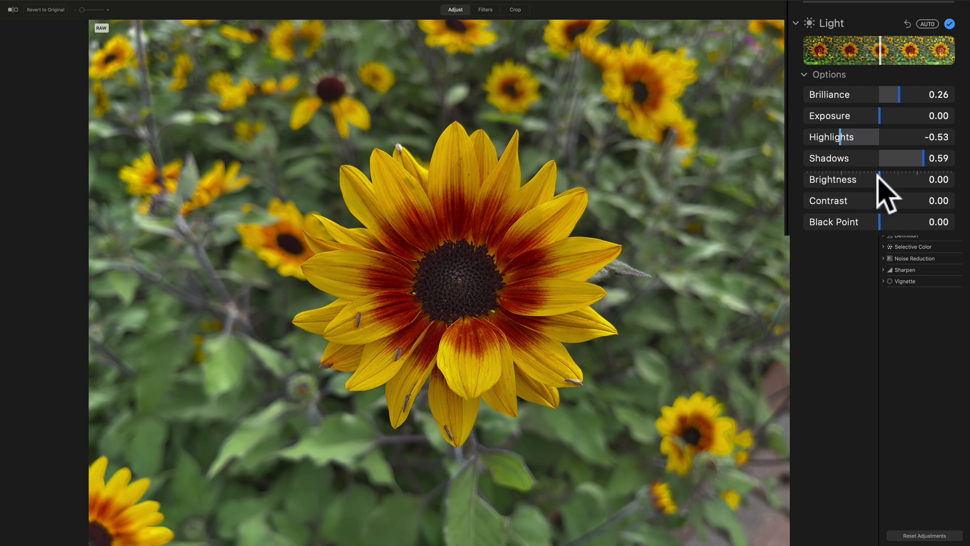
# Step: Set Brightness 0.11, Contrast 0.17, Black Point 0.40 and nudge Highlights to -0.54
pyautogui.moveTo(878, 175); pyautogui.dragTo(892, 201)
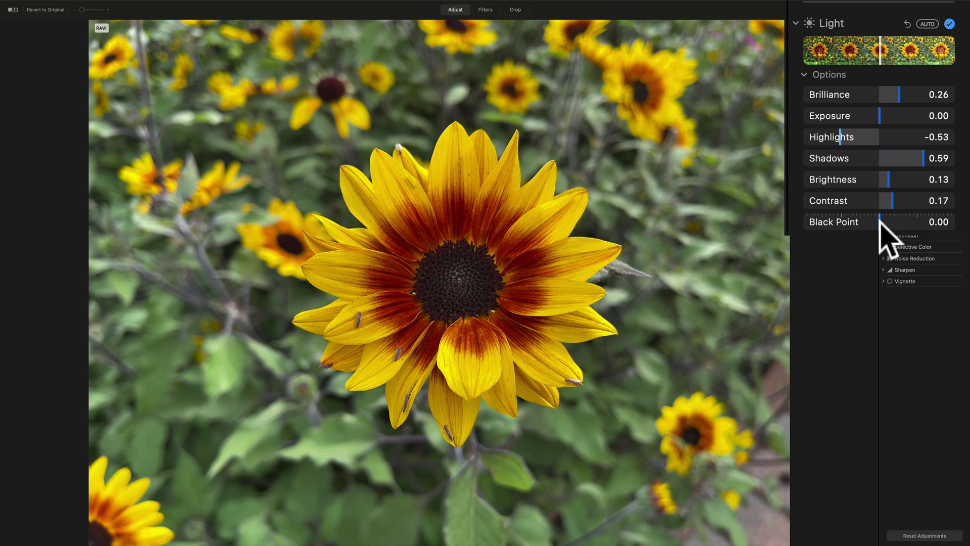
pyautogui.moveTo(881, 222); pyautogui.dragTo(904, 225)
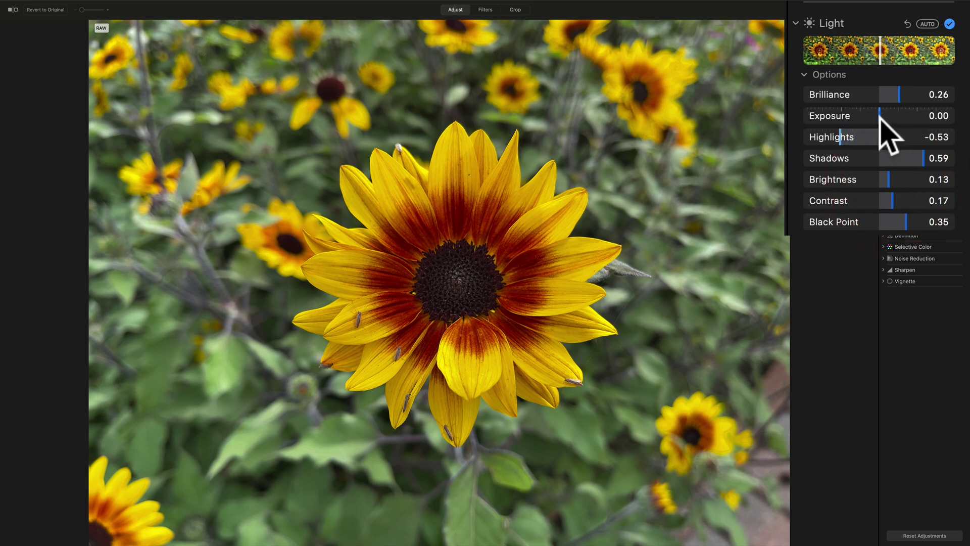
pyautogui.moveTo(890, 179)
pyautogui.mouseDown()
pyautogui.moveTo(871, 179)
pyautogui.moveTo(888, 187)
pyautogui.mouseUp()
pyautogui.moveTo(905, 221); pyautogui.dragTo(908, 214)
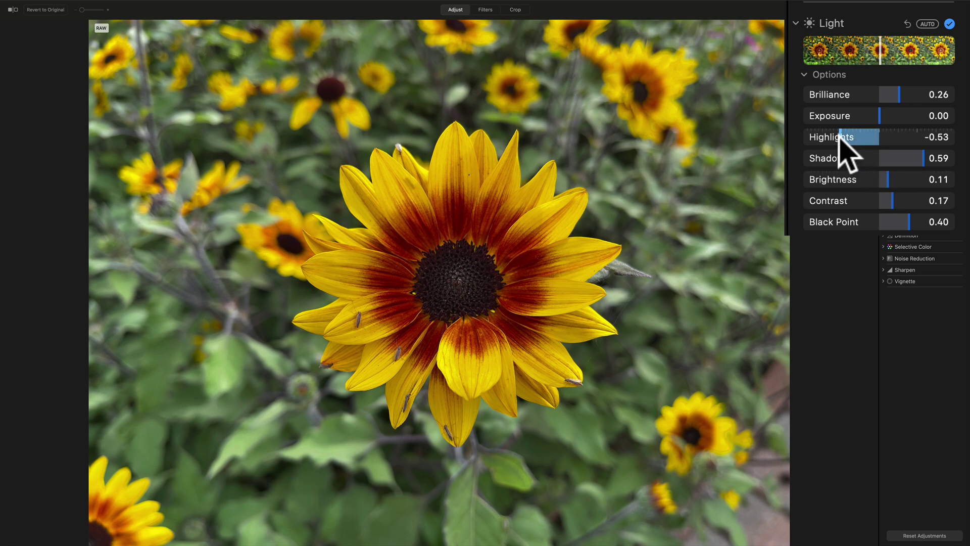
pyautogui.moveTo(840, 135); pyautogui.dragTo(837, 137)
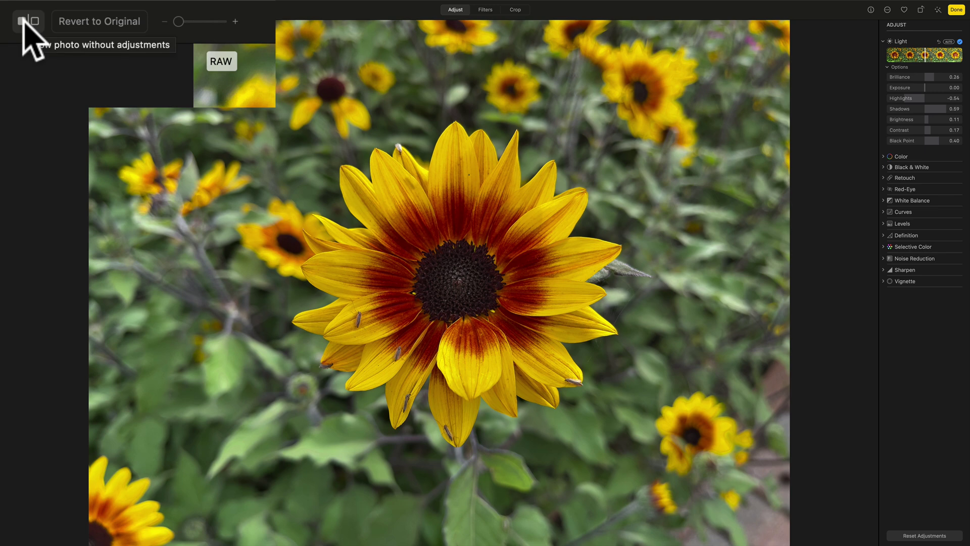
# Step: Compare the edited sunflower with the original, then collapse the Light section
pyautogui.click(11, 8)
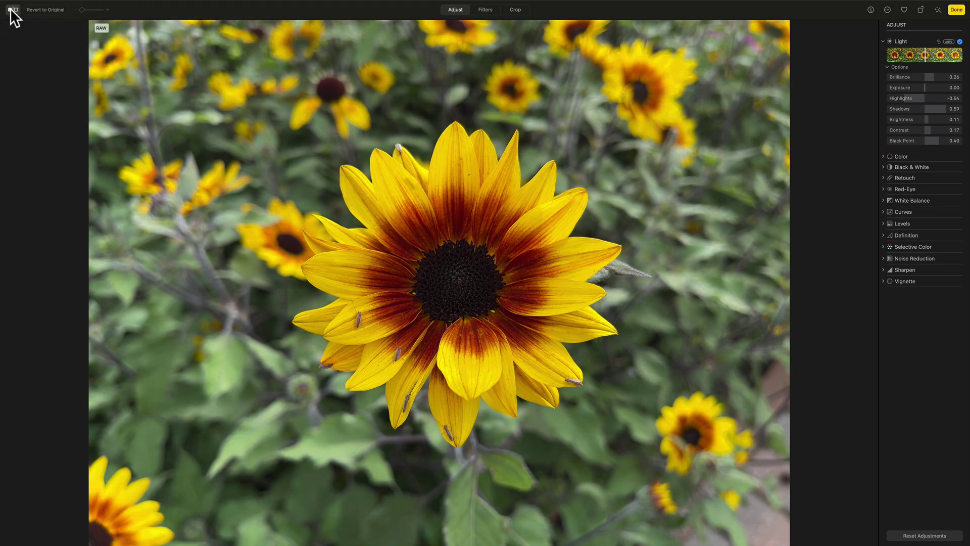
pyautogui.click(10, 8)
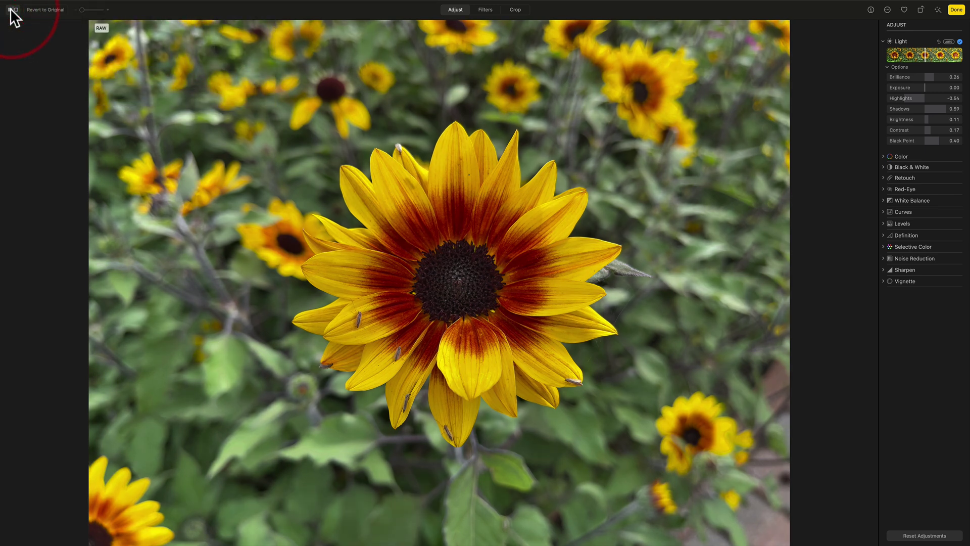
pyautogui.click(10, 8)
pyautogui.click(10, 8)
pyautogui.click(882, 41)
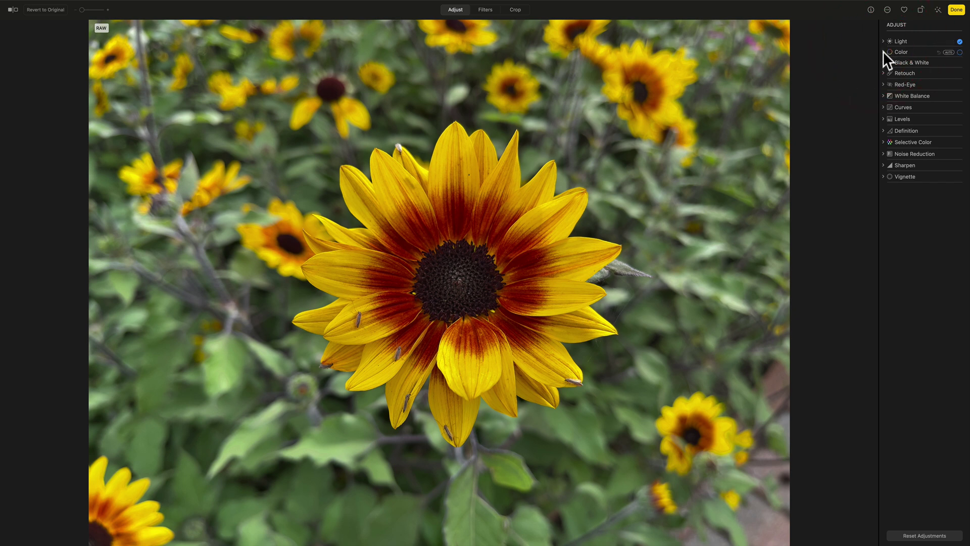
# Step: Try the Color preview strip and Auto color, then revert Color to its defaults
pyautogui.click(883, 51)
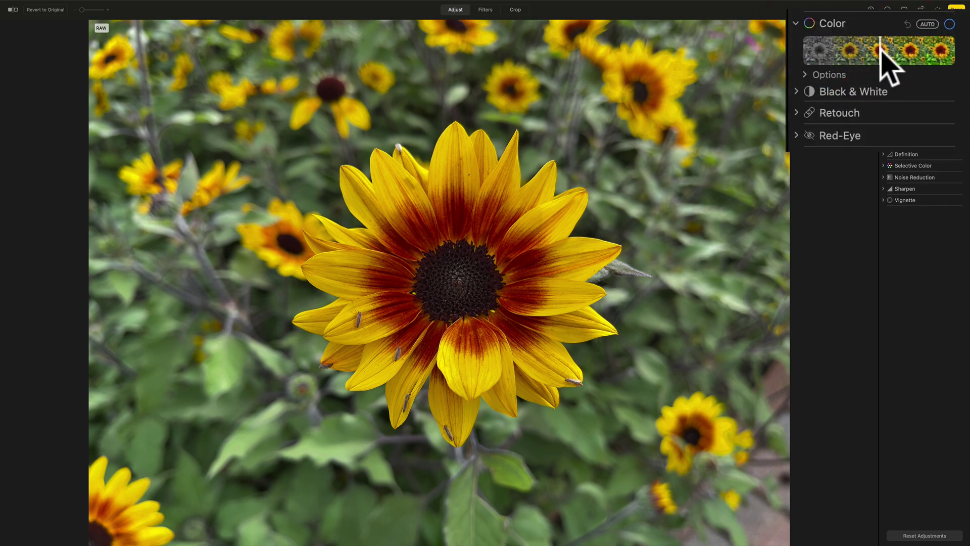
pyautogui.moveTo(881, 49)
pyautogui.mouseDown()
pyautogui.moveTo(925, 50)
pyautogui.moveTo(812, 51)
pyautogui.moveTo(944, 53)
pyautogui.moveTo(872, 49)
pyautogui.moveTo(905, 58)
pyautogui.moveTo(866, 61)
pyautogui.moveTo(897, 61)
pyautogui.mouseUp()
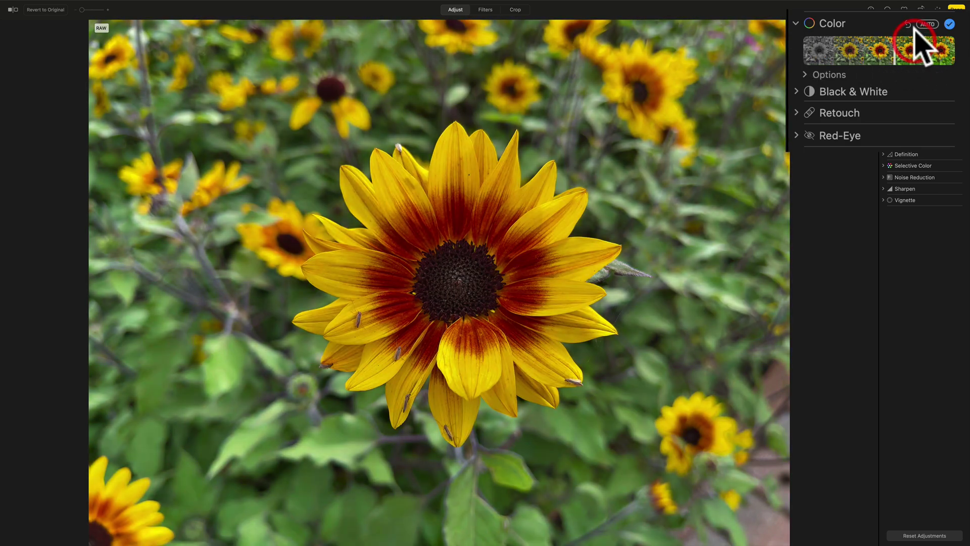
pyautogui.click(908, 24)
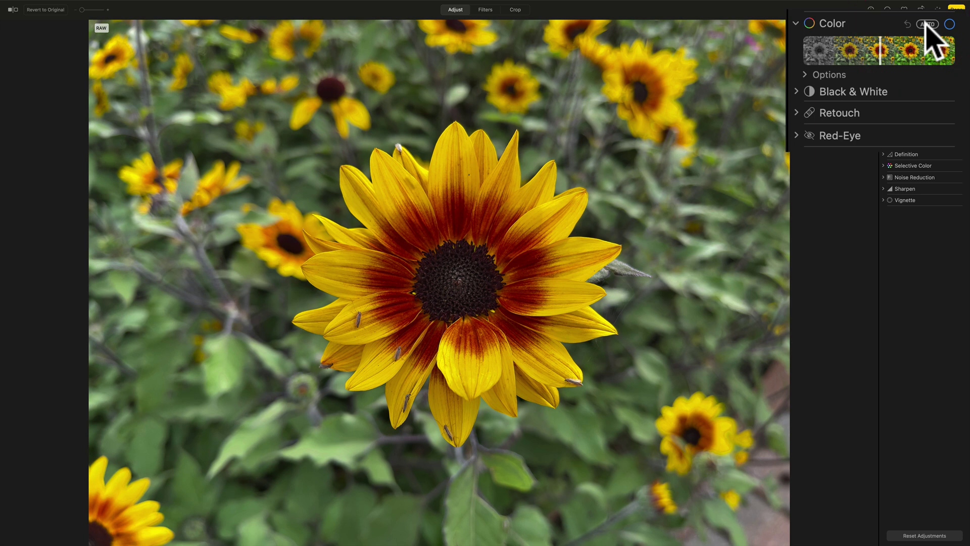
pyautogui.click(927, 23)
pyautogui.click(908, 23)
# Step: Preview a Cast shift and reset it to 0.00, then try Vibrance amounts
pyautogui.click(805, 73)
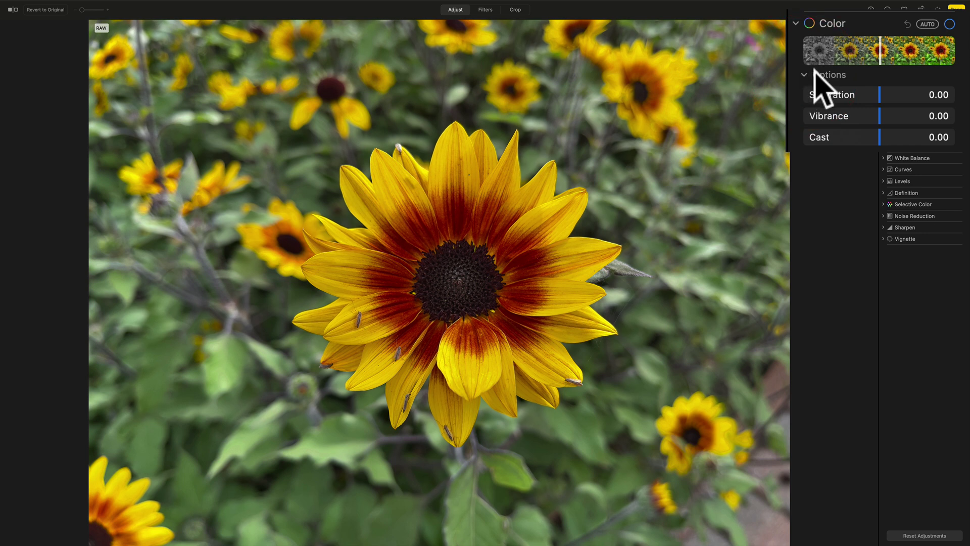
pyautogui.moveTo(877, 139)
pyautogui.mouseDown()
pyautogui.moveTo(905, 137)
pyautogui.moveTo(825, 137)
pyautogui.moveTo(906, 138)
pyautogui.moveTo(859, 136)
pyautogui.mouseUp()
pyautogui.doubleClick(860, 136)
pyautogui.moveTo(880, 115); pyautogui.dragTo(908, 118)
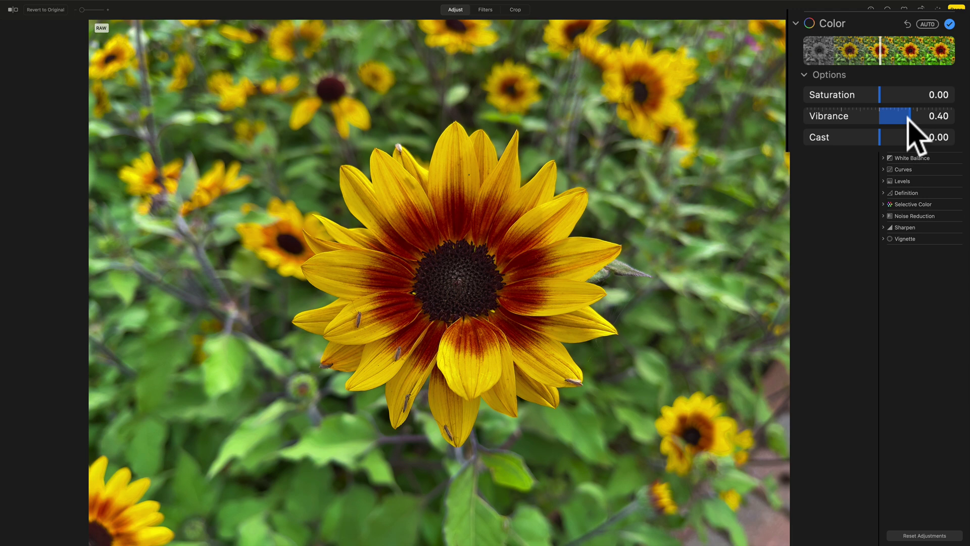
pyautogui.moveTo(908, 118); pyautogui.dragTo(877, 119)
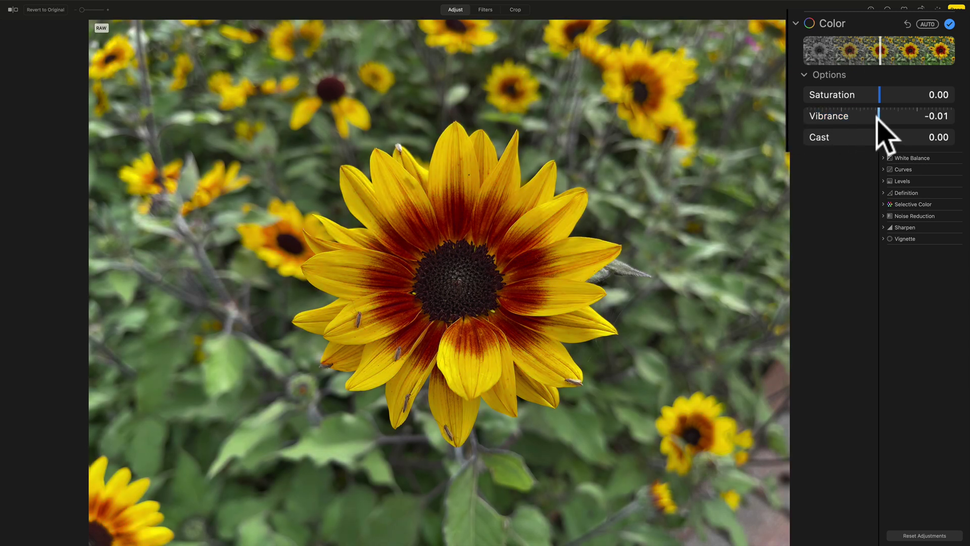
# Step: Return Saturation to 0.00 and settle Vibrance at about 0.22
pyautogui.click(878, 101)
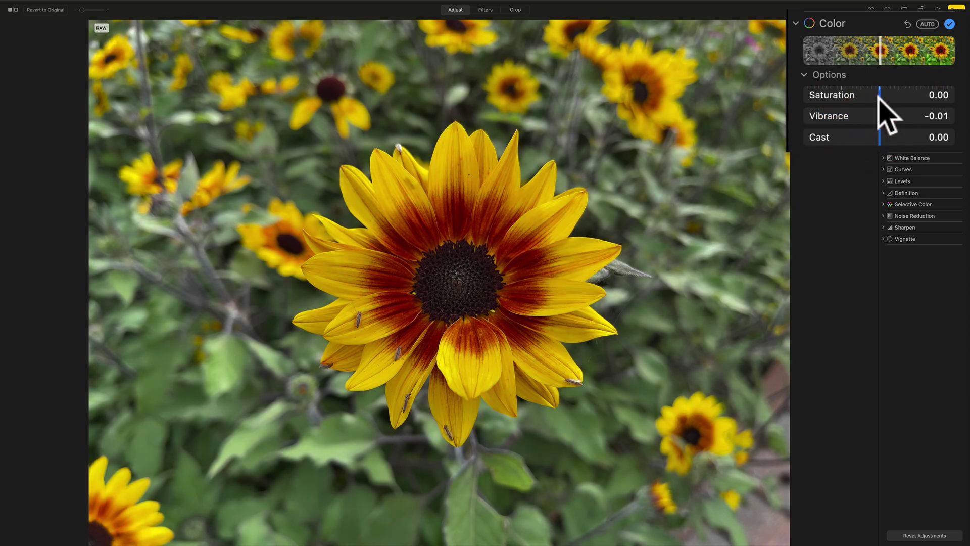
pyautogui.moveTo(879, 100)
pyautogui.mouseDown()
pyautogui.moveTo(967, 98)
pyautogui.moveTo(790, 96)
pyautogui.moveTo(879, 100)
pyautogui.mouseUp()
pyautogui.click(878, 97)
pyautogui.moveTo(878, 112); pyautogui.dragTo(900, 113)
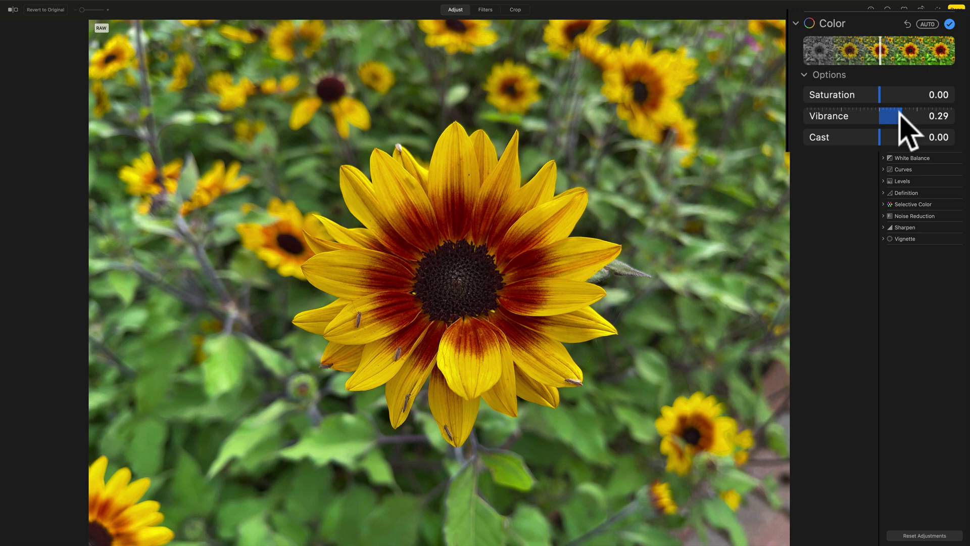
pyautogui.moveTo(900, 112); pyautogui.dragTo(882, 114)
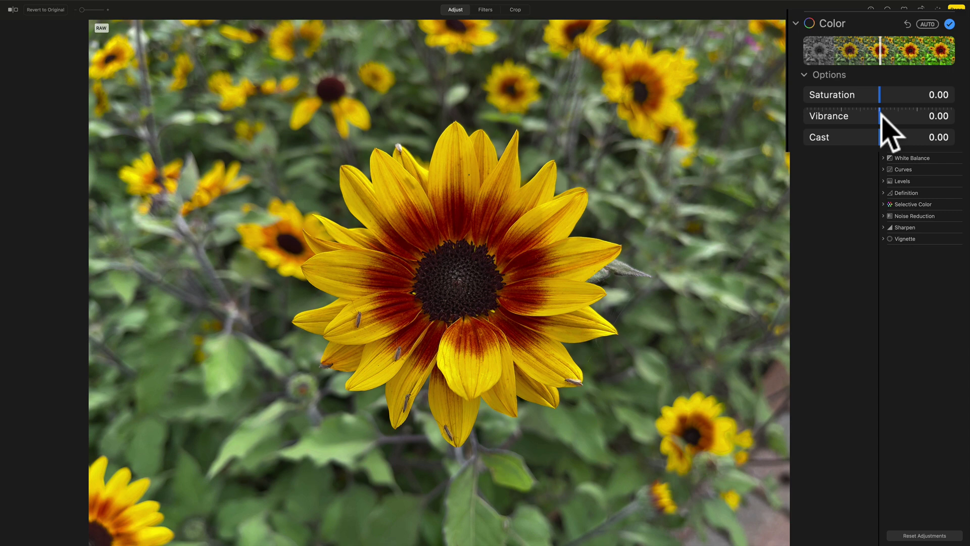
pyautogui.moveTo(882, 115)
pyautogui.mouseDown()
pyautogui.moveTo(902, 115)
pyautogui.moveTo(890, 114)
pyautogui.mouseUp()
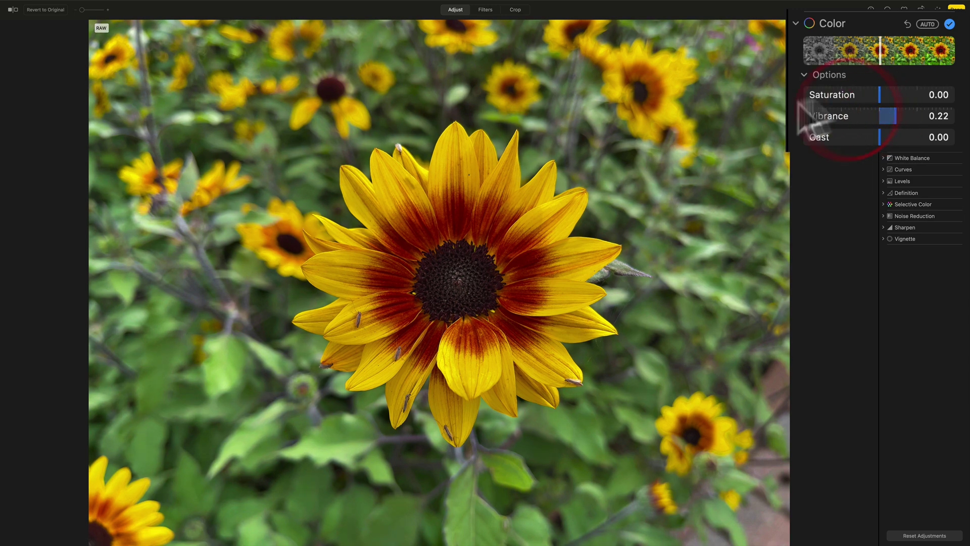
# Step: Apply Black & White to the sunflower and preview its tone variations
pyautogui.click(798, 24)
pyautogui.click(883, 61)
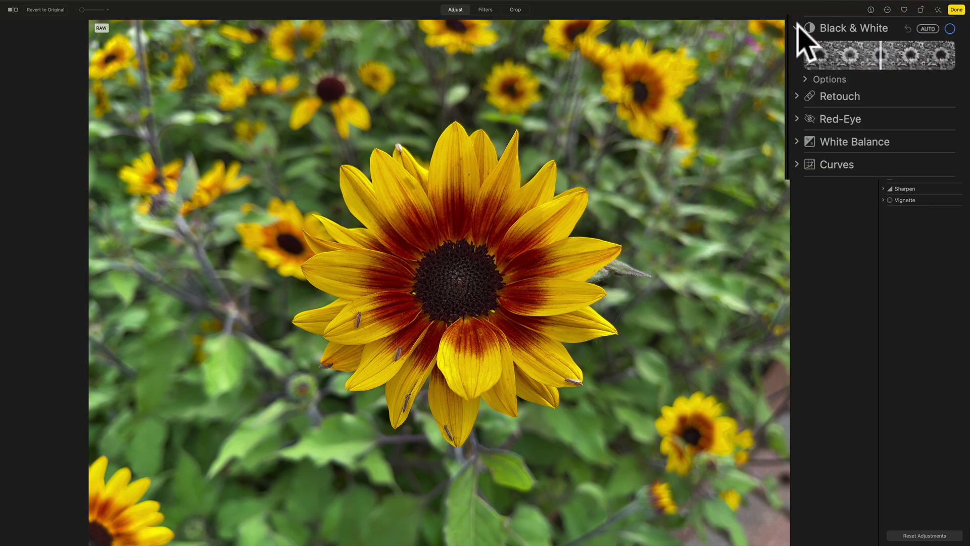
pyautogui.click(804, 79)
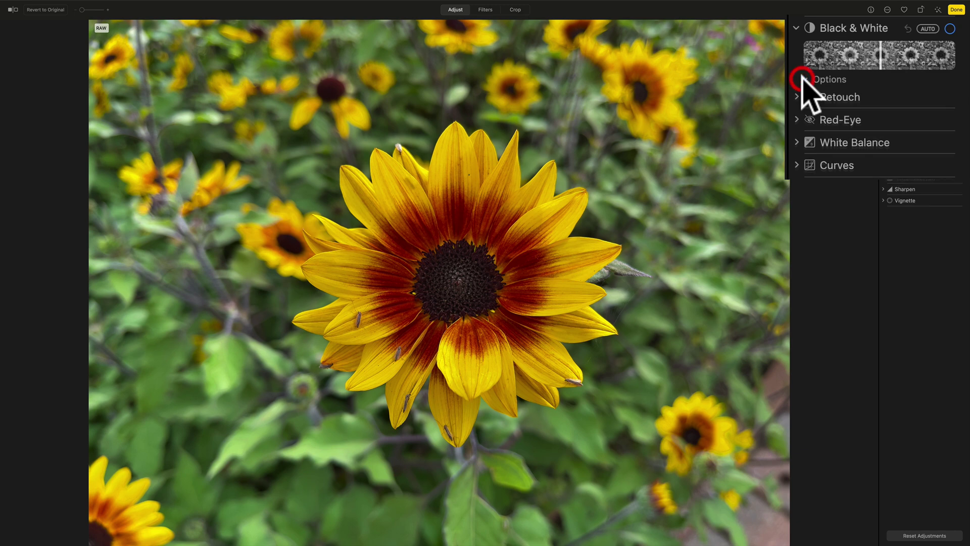
pyautogui.click(879, 55)
pyautogui.moveTo(872, 55)
pyautogui.mouseDown()
pyautogui.moveTo(859, 55)
pyautogui.moveTo(902, 55)
pyautogui.moveTo(858, 55)
pyautogui.moveTo(886, 55)
pyautogui.mouseUp()
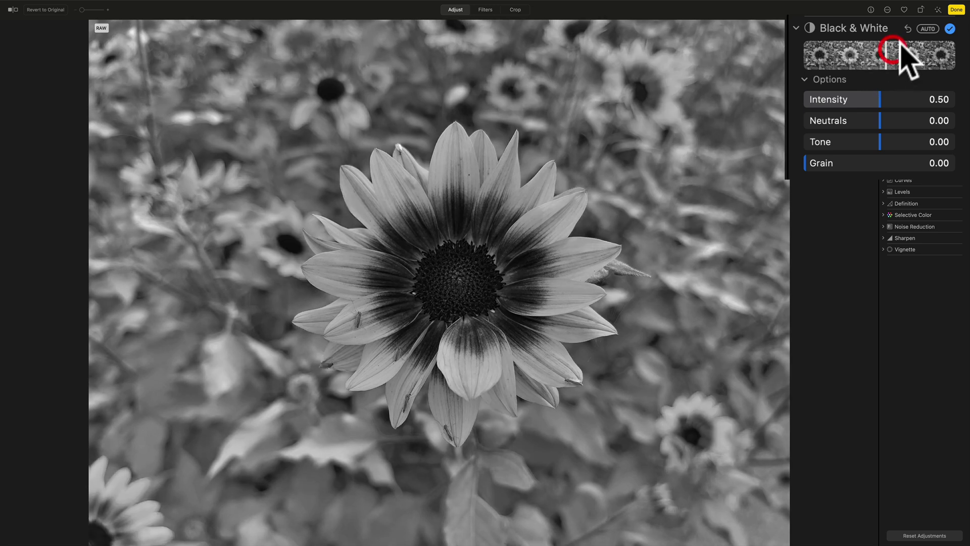
# Step: Compare Black & White on and off, try Auto and intensity 0.59, then discard it
pyautogui.click(923, 26)
pyautogui.click(922, 25)
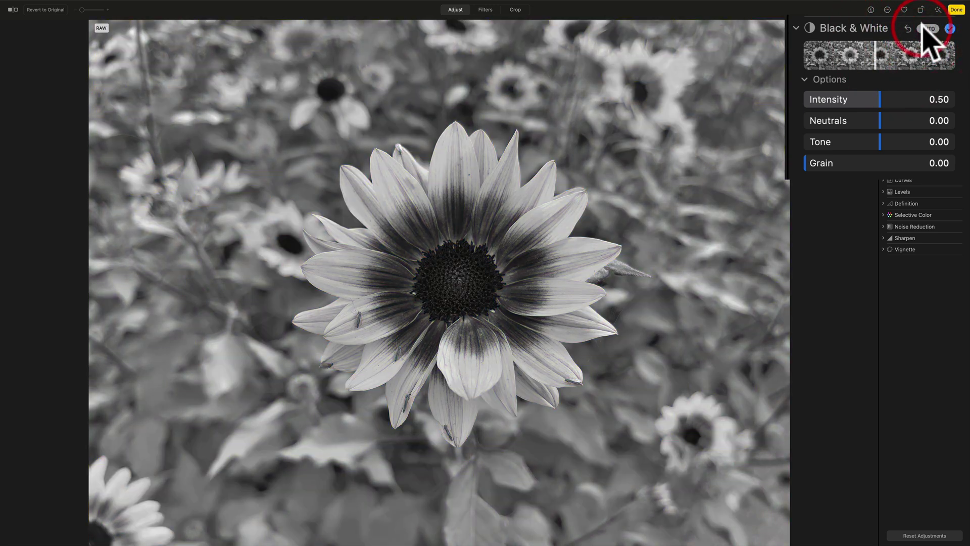
pyautogui.click(912, 27)
pyautogui.click(908, 29)
pyautogui.moveTo(883, 100); pyautogui.dragTo(888, 123)
pyautogui.click(907, 29)
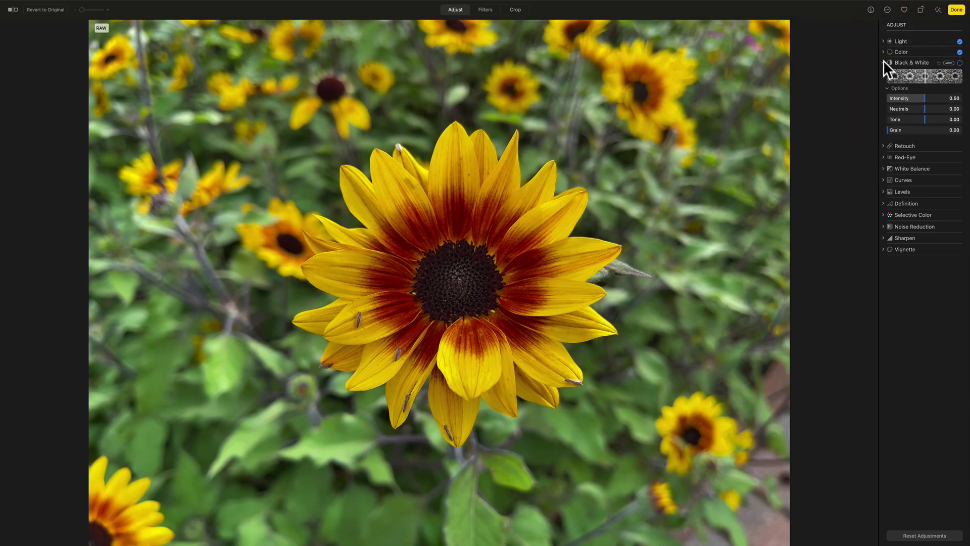
pyautogui.click(883, 62)
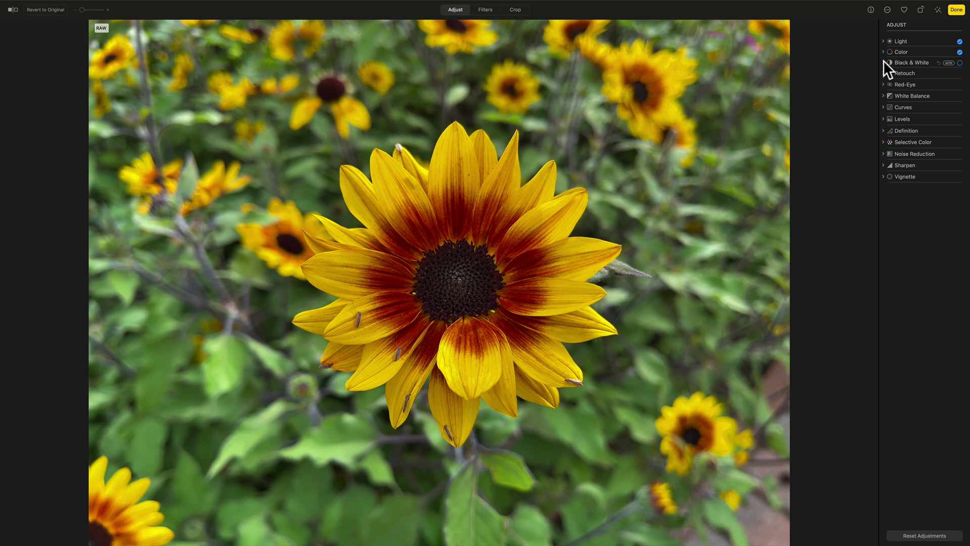
pyautogui.click(882, 72)
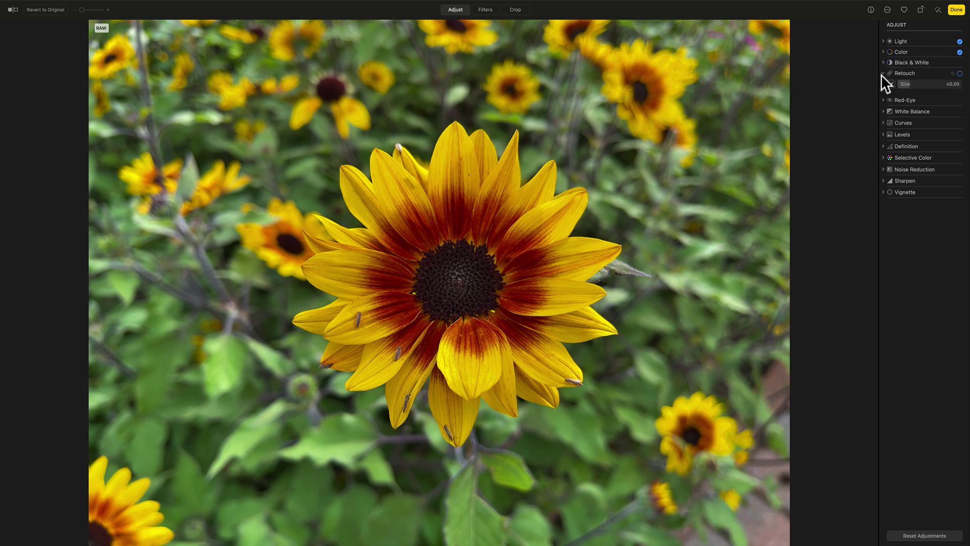
pyautogui.click(883, 73)
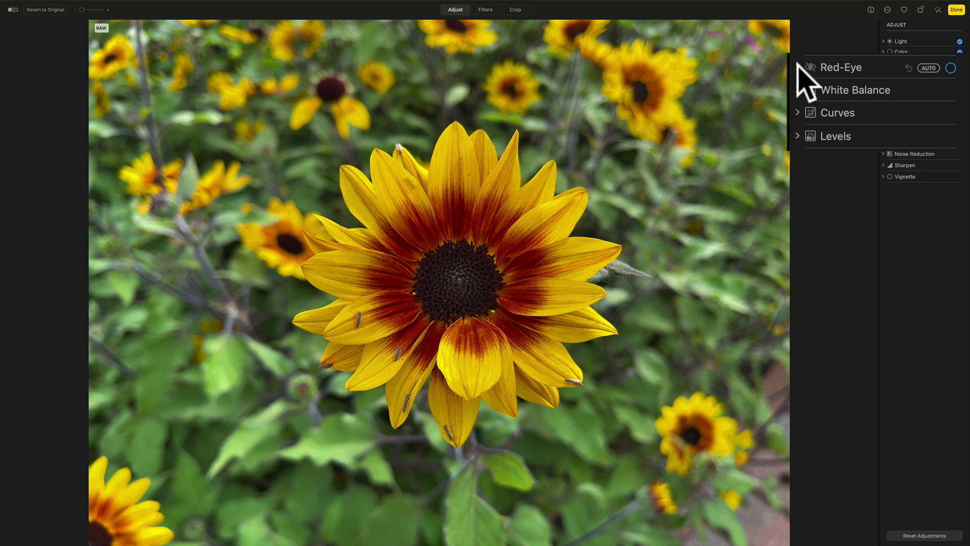
pyautogui.click(883, 85)
pyautogui.click(883, 85)
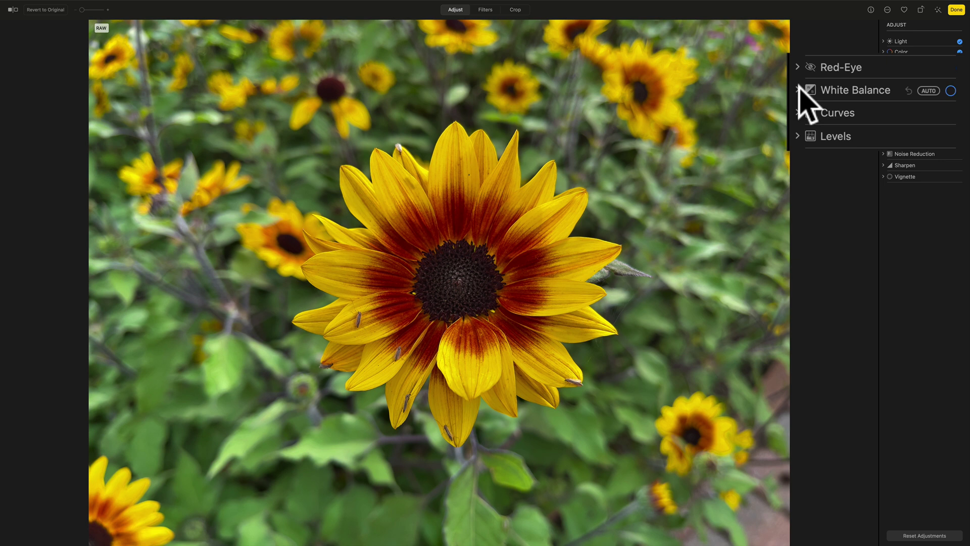
# Step: Look at the White Balance and Curves options without changing them
pyautogui.click(798, 89)
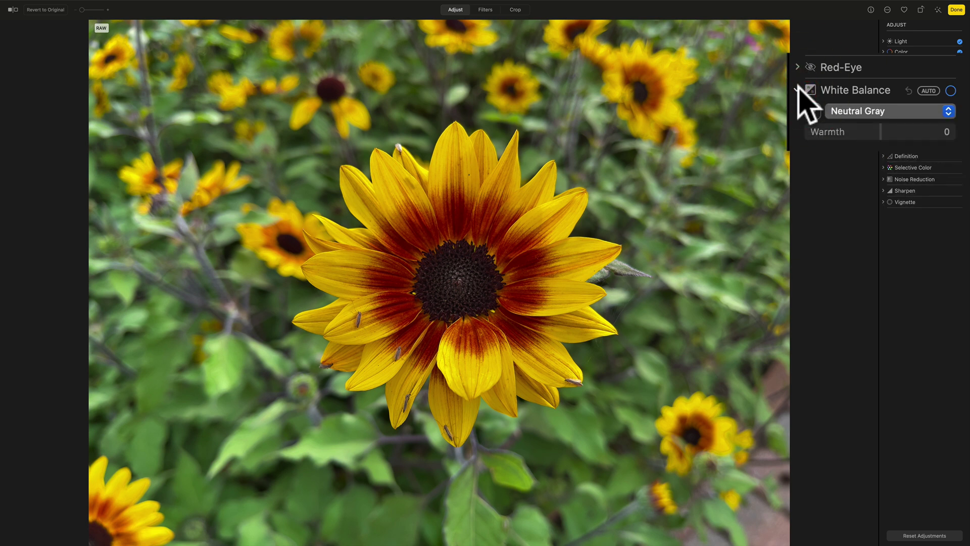
pyautogui.click(798, 89)
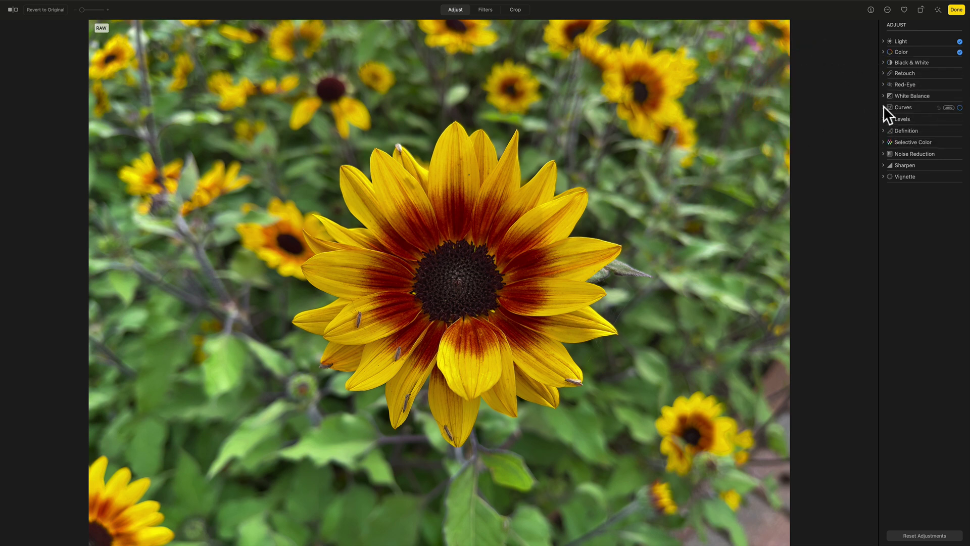
pyautogui.click(883, 106)
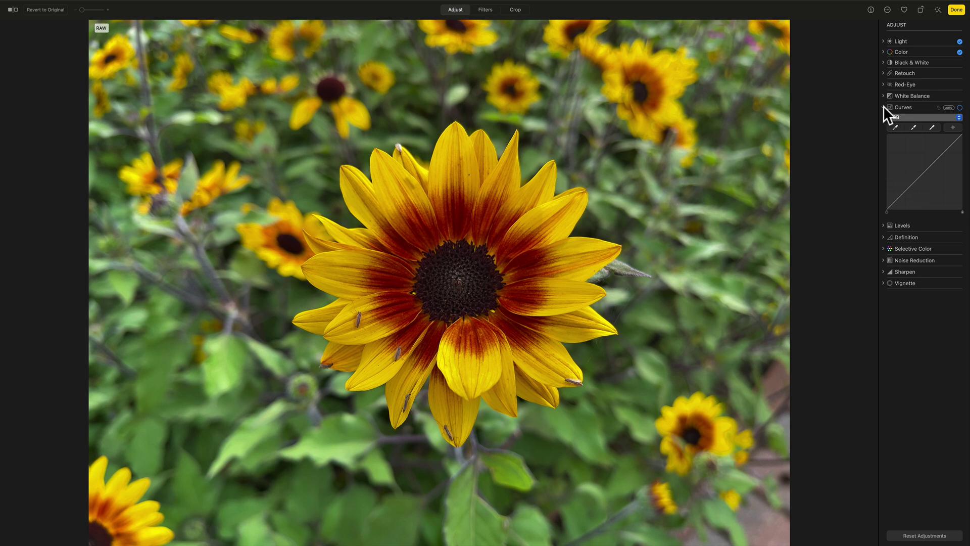
pyautogui.click(883, 105)
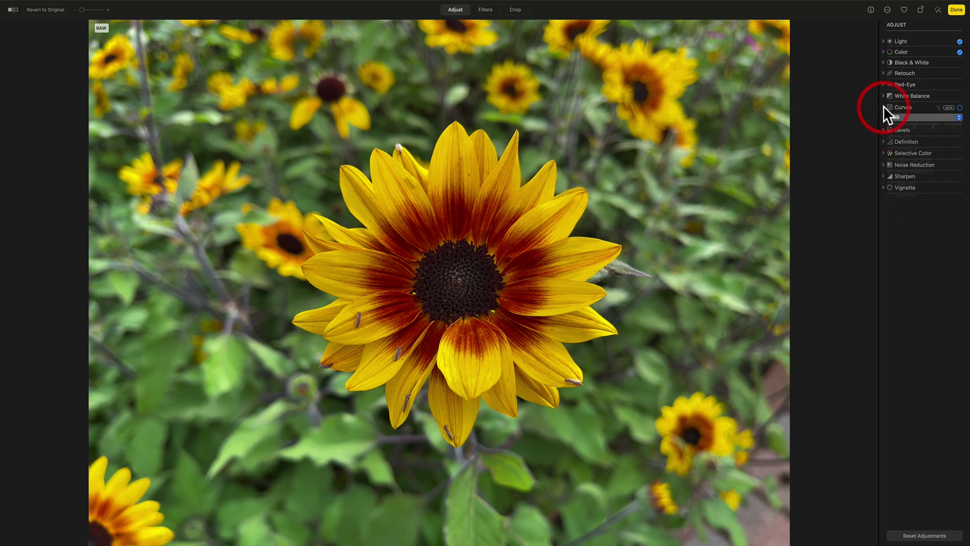
# Step: Drag the Levels black point and white point inward, then collapse Levels
pyautogui.click(882, 118)
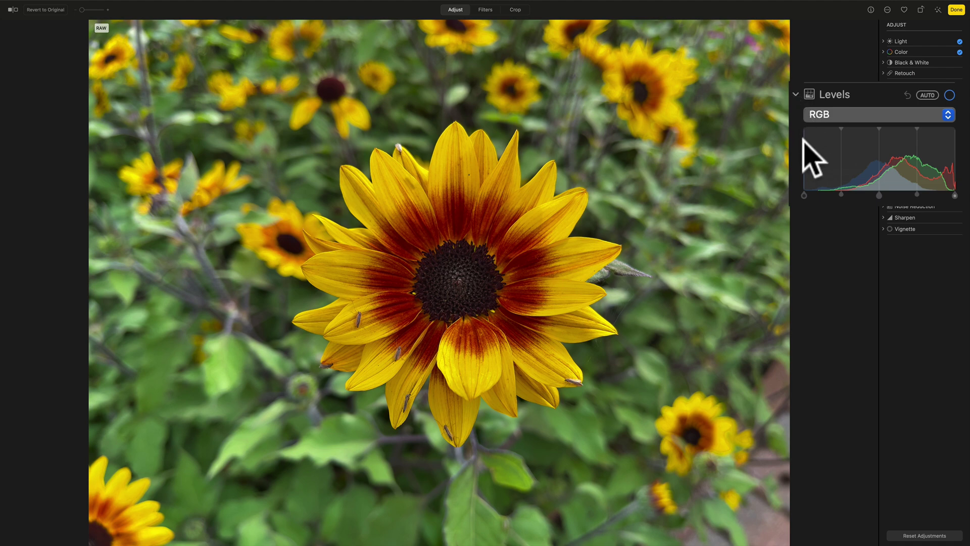
pyautogui.moveTo(806, 194)
pyautogui.mouseDown()
pyautogui.moveTo(823, 191)
pyautogui.moveTo(805, 188)
pyautogui.moveTo(815, 191)
pyautogui.mouseUp()
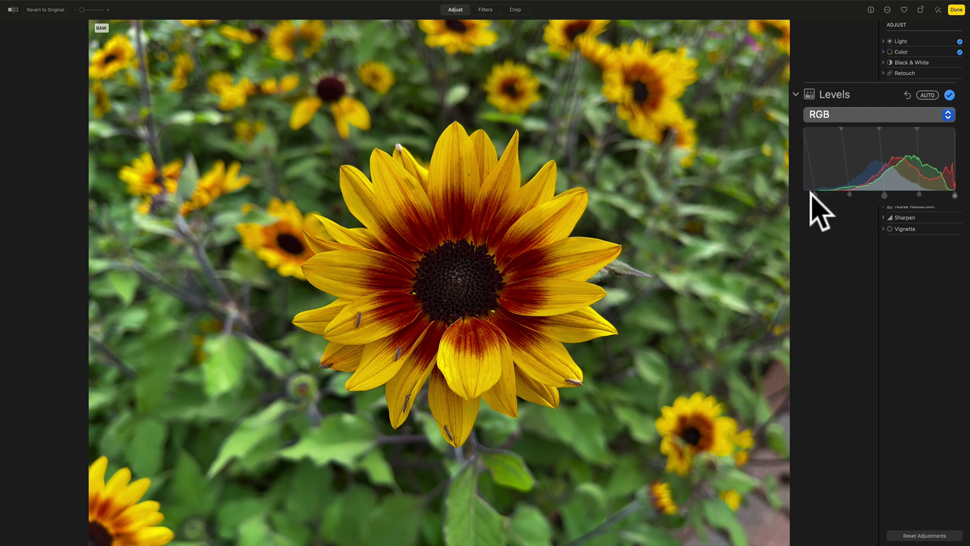
pyautogui.moveTo(808, 190); pyautogui.dragTo(814, 195)
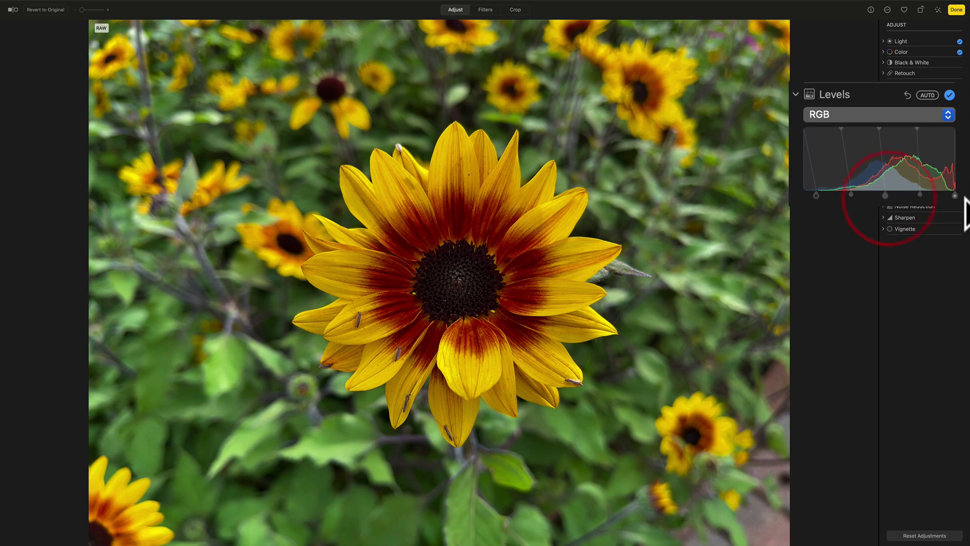
pyautogui.moveTo(954, 195)
pyautogui.mouseDown()
pyautogui.moveTo(943, 195)
pyautogui.moveTo(952, 193)
pyautogui.mouseUp()
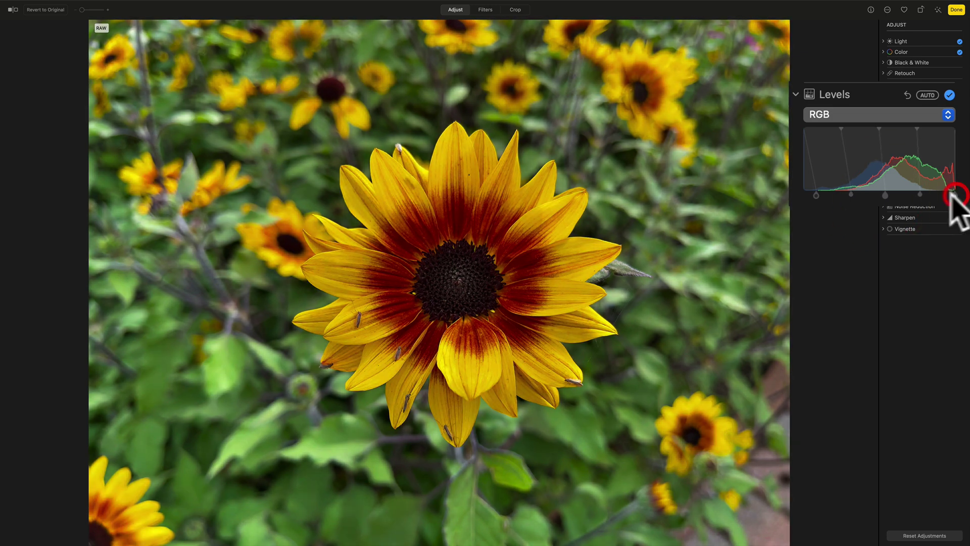
pyautogui.click(884, 195)
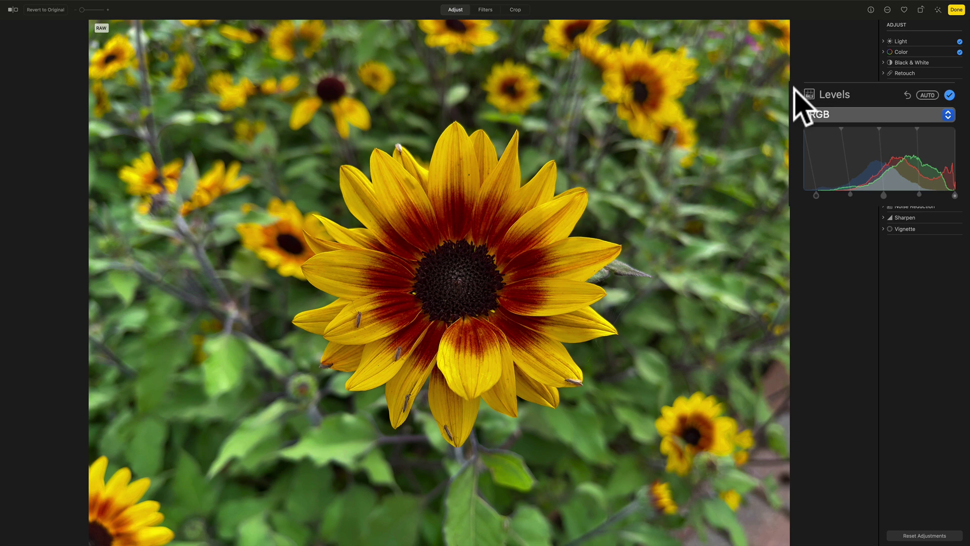
pyautogui.click(883, 117)
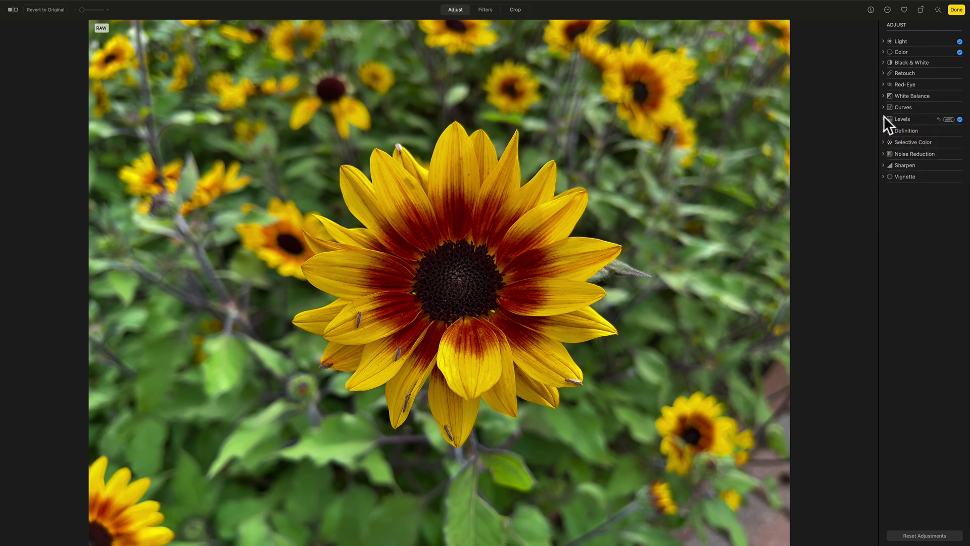
# Step: Set the Definition amount to about 0.05 and collapse the section
pyautogui.click(882, 130)
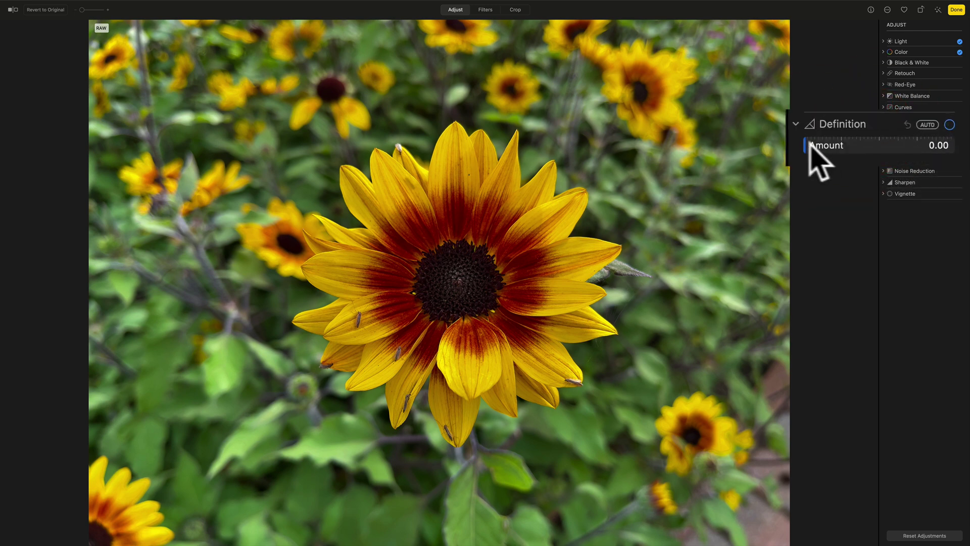
pyautogui.moveTo(807, 143)
pyautogui.mouseDown()
pyautogui.moveTo(860, 145)
pyautogui.moveTo(799, 145)
pyautogui.moveTo(859, 144)
pyautogui.moveTo(808, 142)
pyautogui.mouseUp()
pyautogui.click(883, 130)
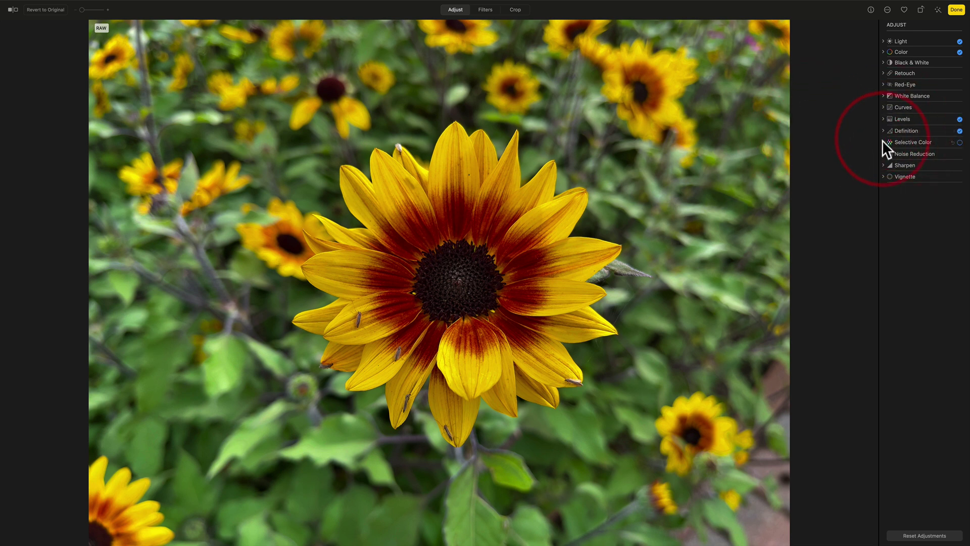
pyautogui.click(883, 142)
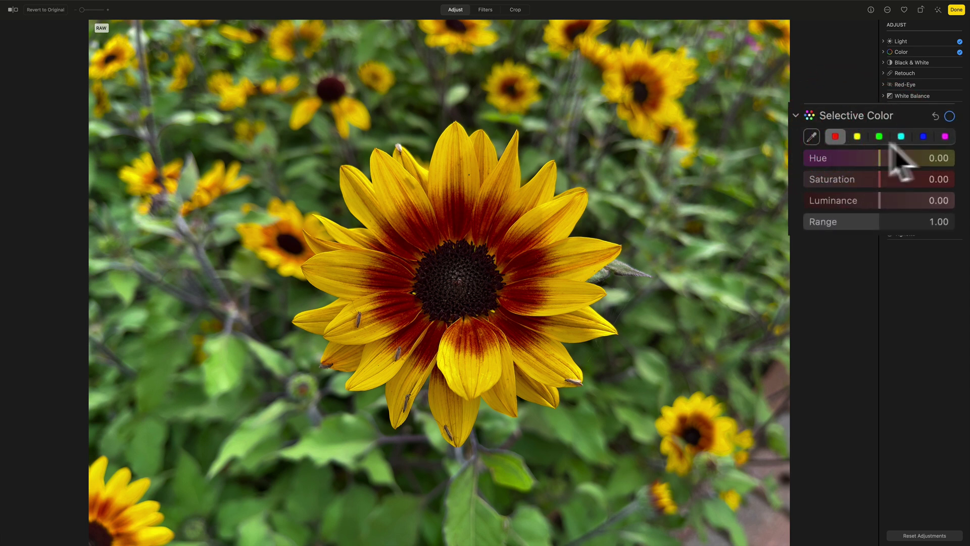
pyautogui.click(923, 136)
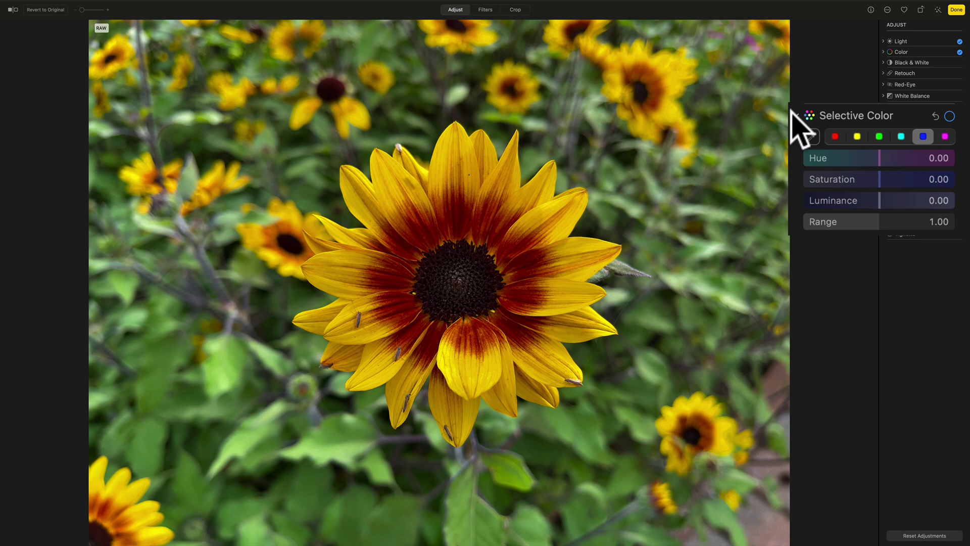
pyautogui.click(857, 137)
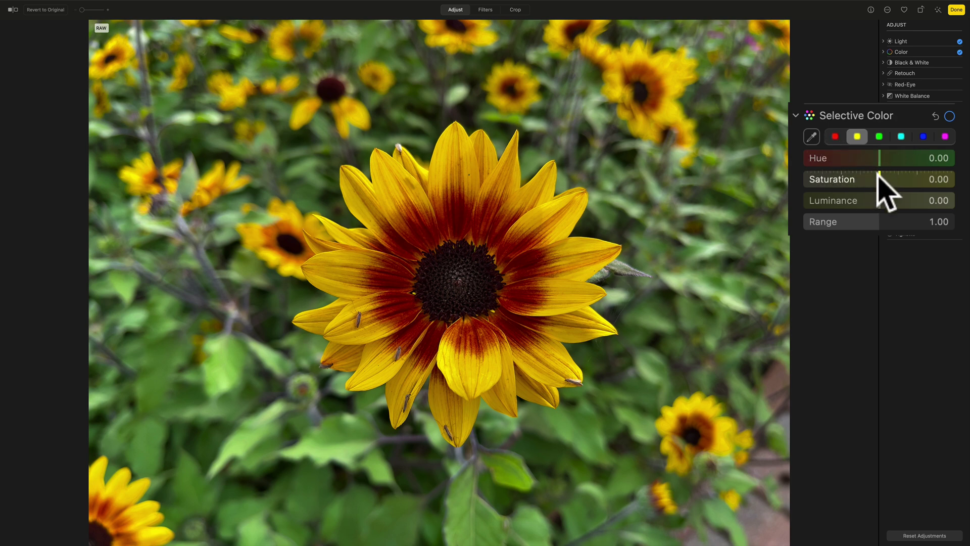
pyautogui.moveTo(876, 175); pyautogui.dragTo(870, 195)
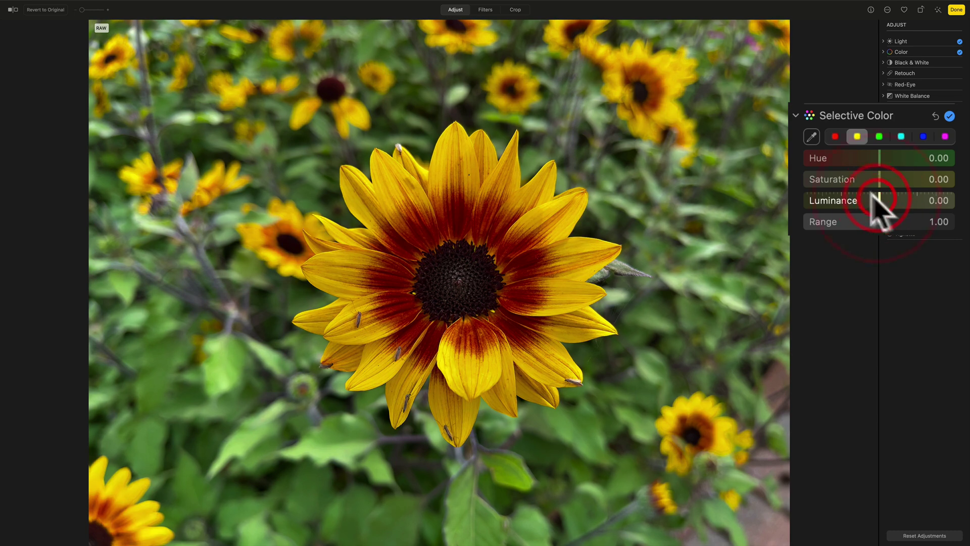
pyautogui.click(935, 116)
pyautogui.click(811, 116)
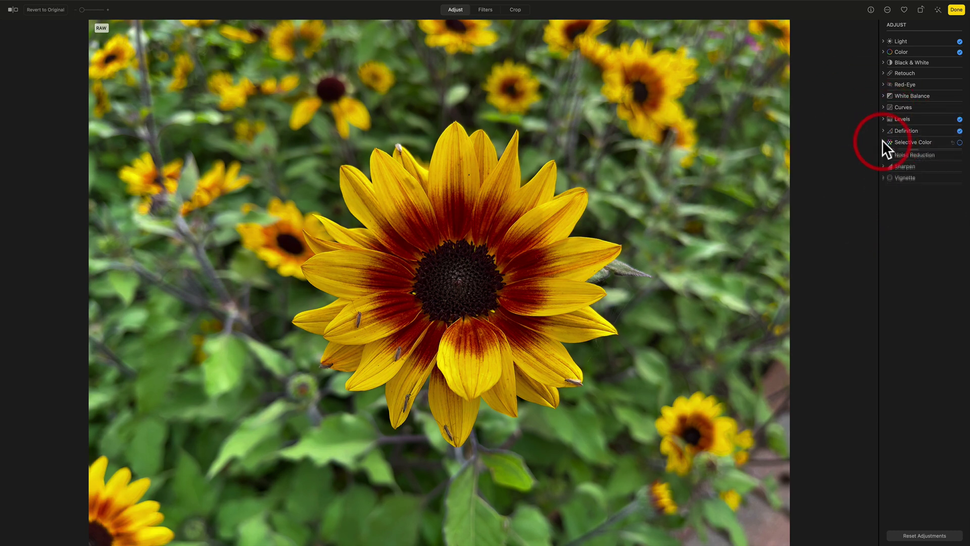
# Step: Zoom in on the petals and back out, leaving Noise Reduction at 0.00 and collapsed
pyautogui.click(883, 153)
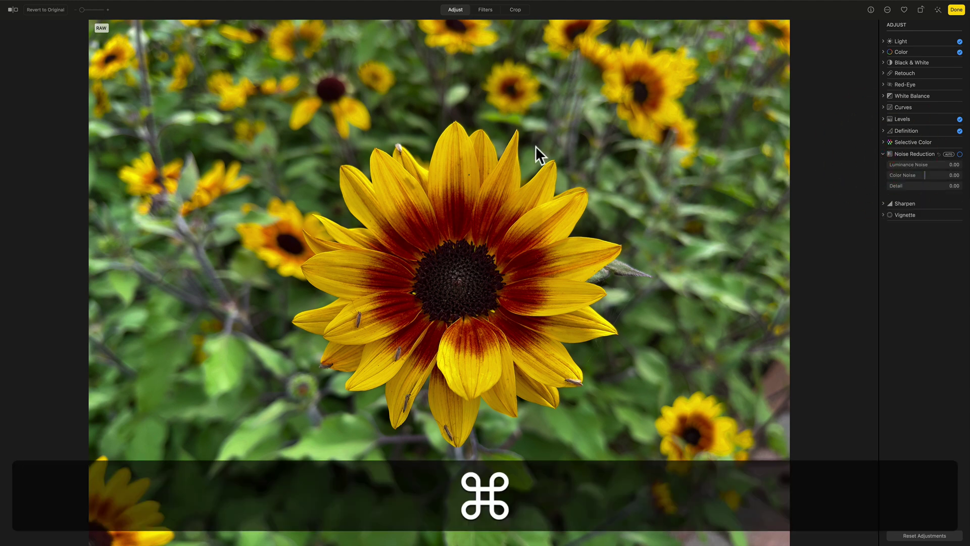
pyautogui.press('super+equal')
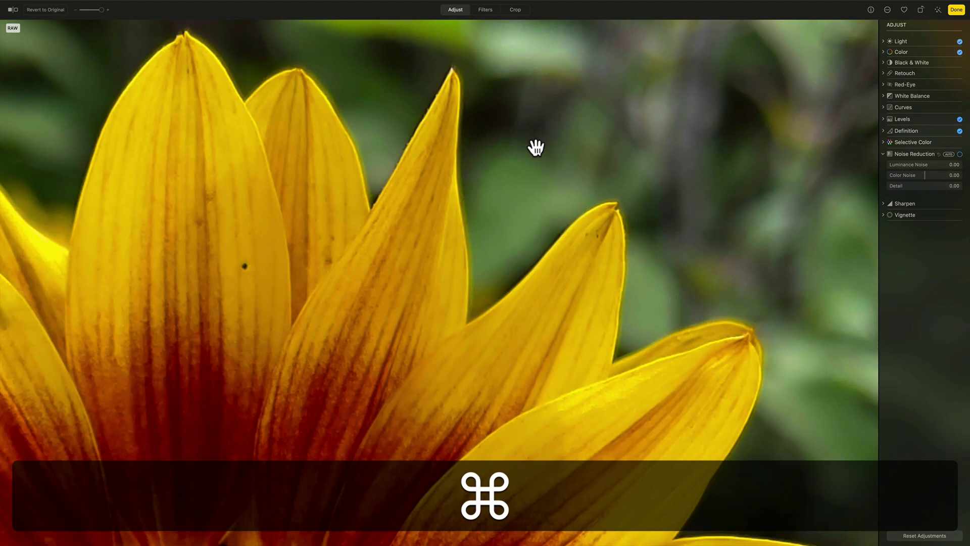
pyautogui.press('super+equal')
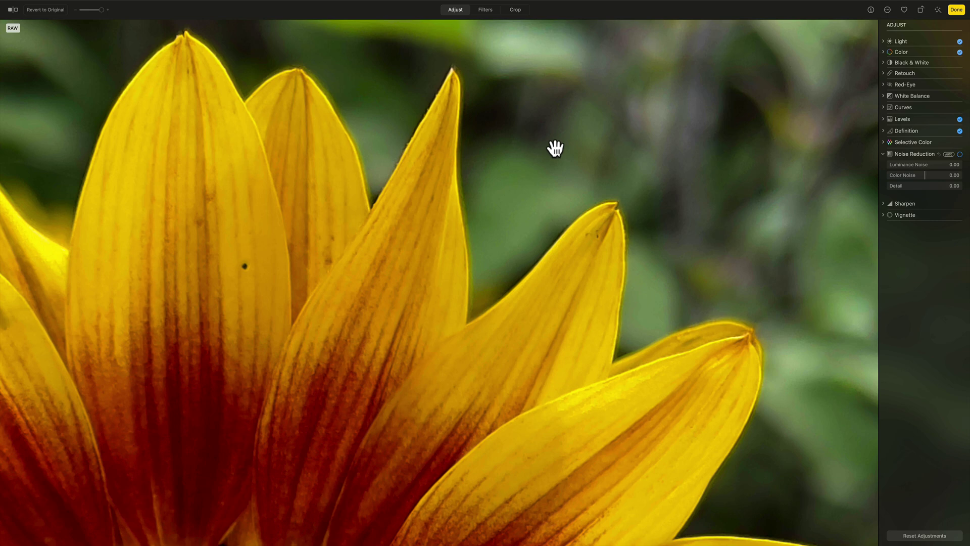
pyautogui.press('super')
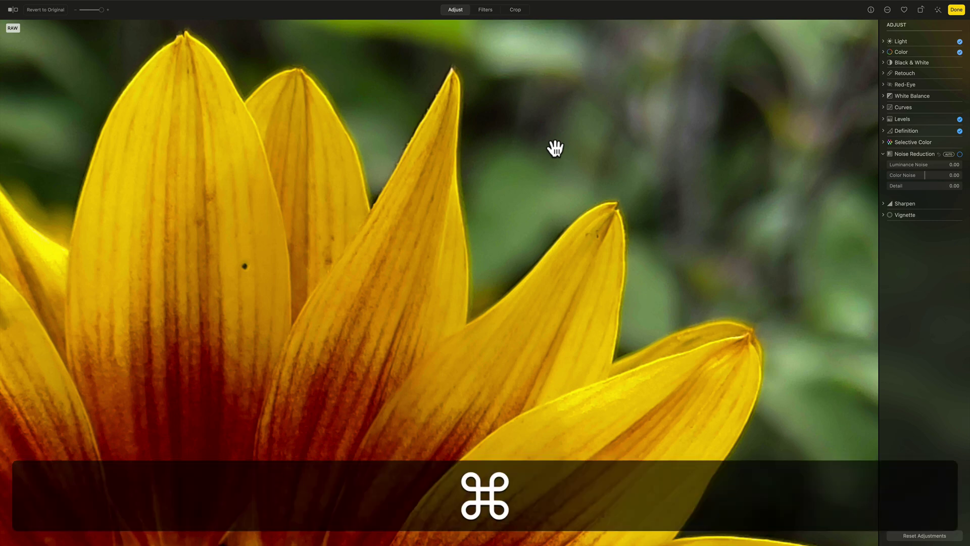
pyautogui.press('super+minus')
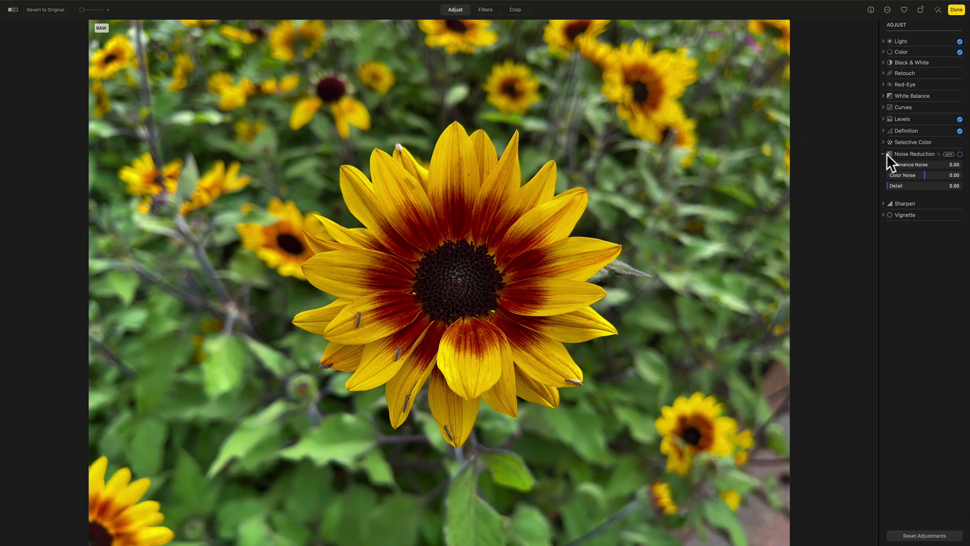
pyautogui.click(883, 153)
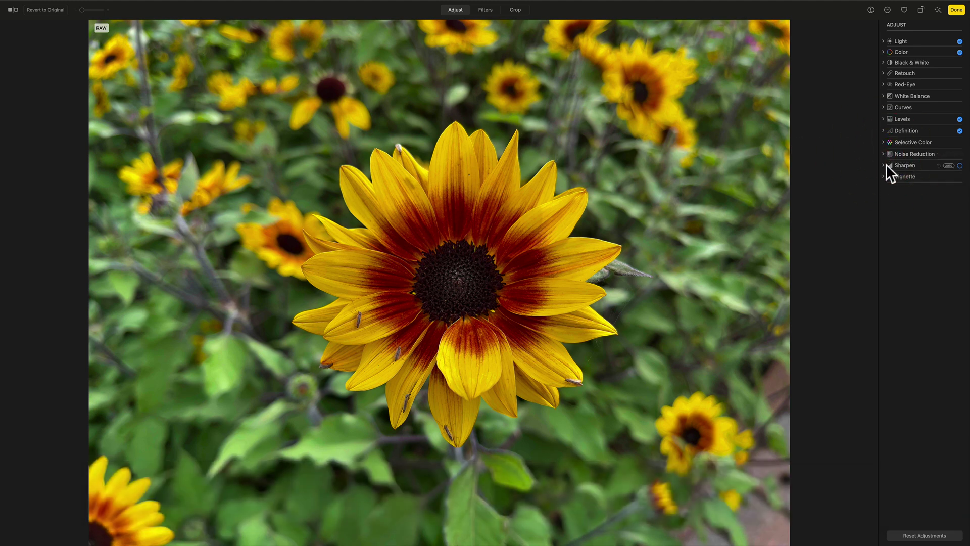
# Step: Sharpen the sunflower to Intensity 0.38, Edges 0.34 and Falloff 0.60, checking detail while zoomed in
pyautogui.click(883, 162)
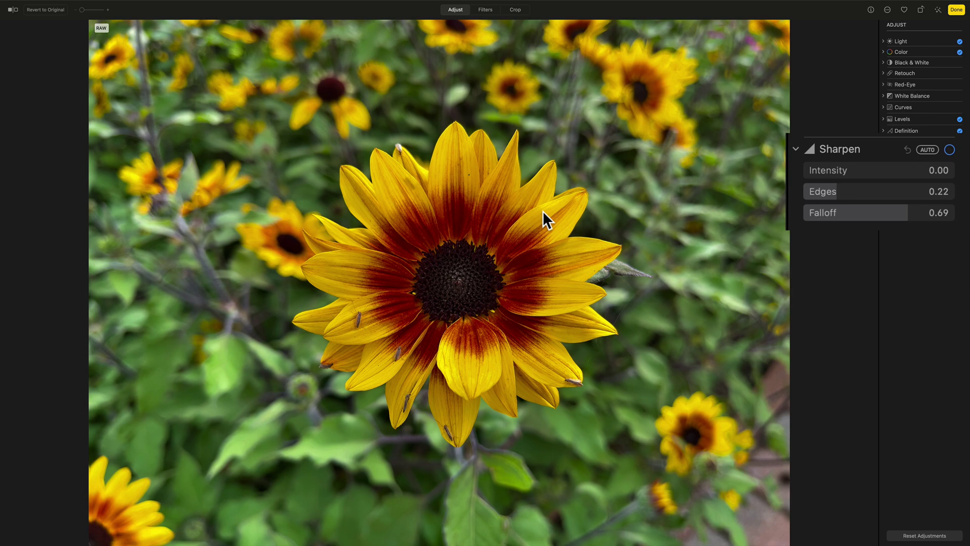
pyautogui.press('super+equal')
pyautogui.press('super+equal')
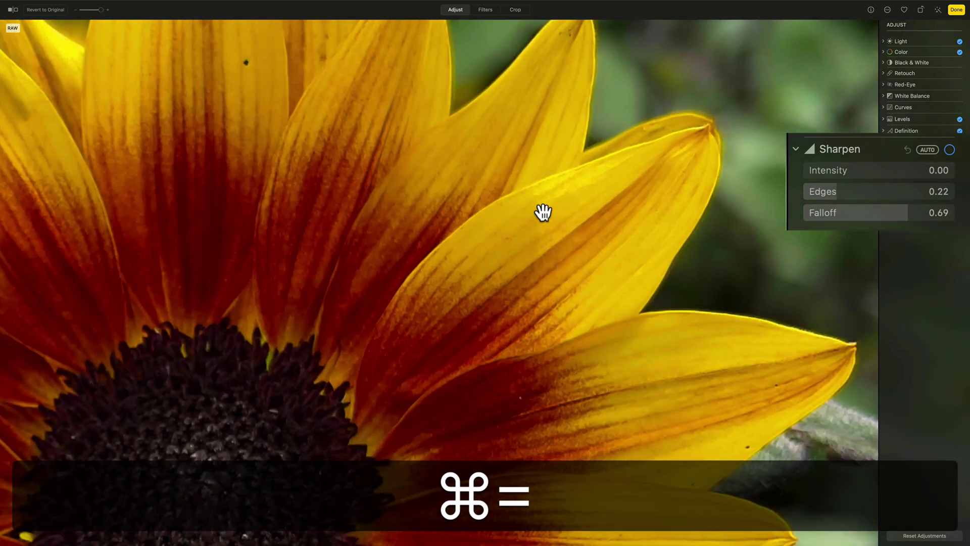
pyautogui.moveTo(319, 383); pyautogui.dragTo(513, 183)
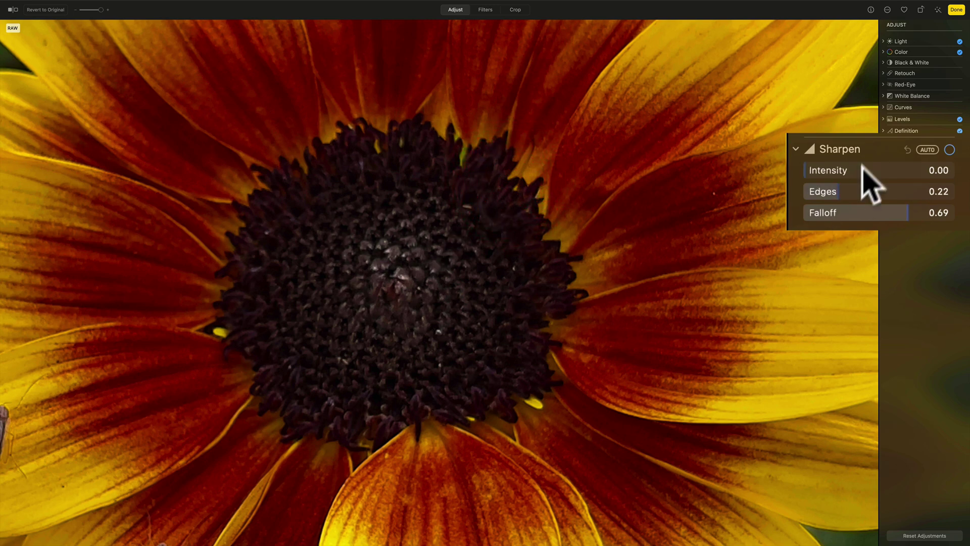
pyautogui.moveTo(809, 170); pyautogui.dragTo(855, 192)
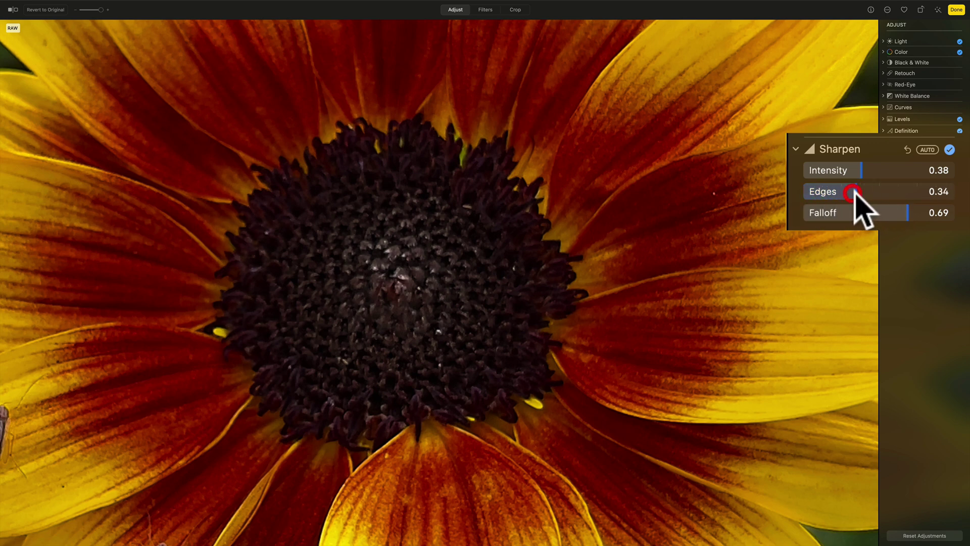
pyautogui.moveTo(914, 212); pyautogui.dragTo(874, 213)
pyautogui.moveTo(767, 149); pyautogui.dragTo(587, 206)
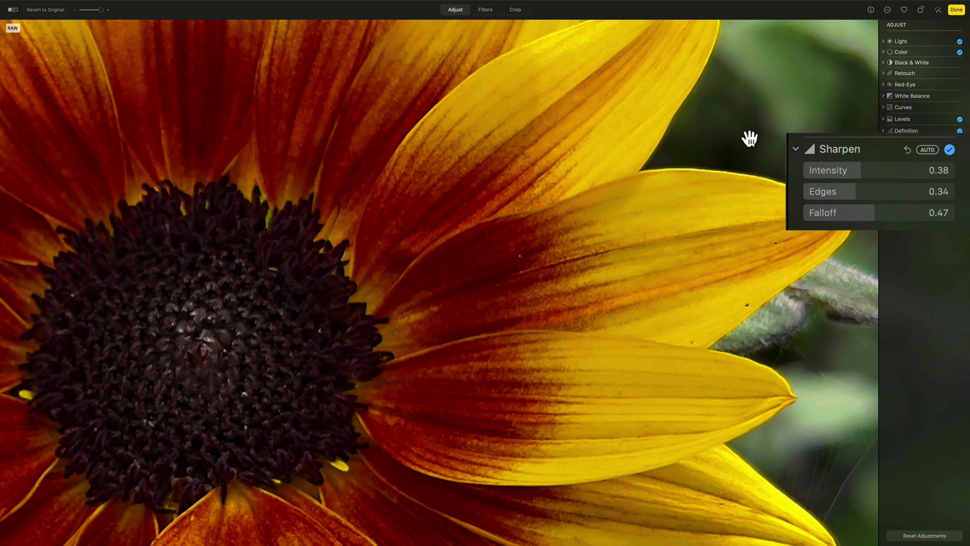
pyautogui.moveTo(873, 212); pyautogui.dragTo(893, 212)
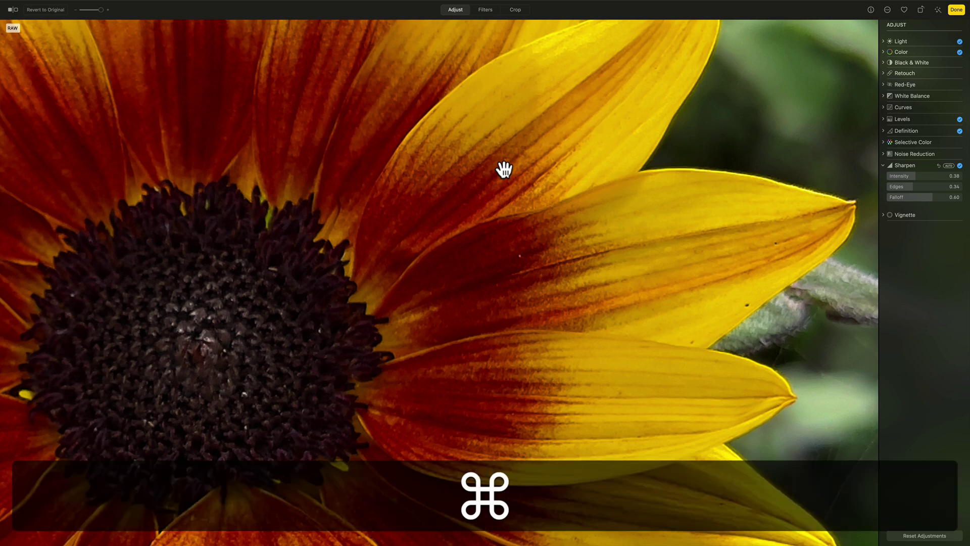
pyautogui.press('super+minus')
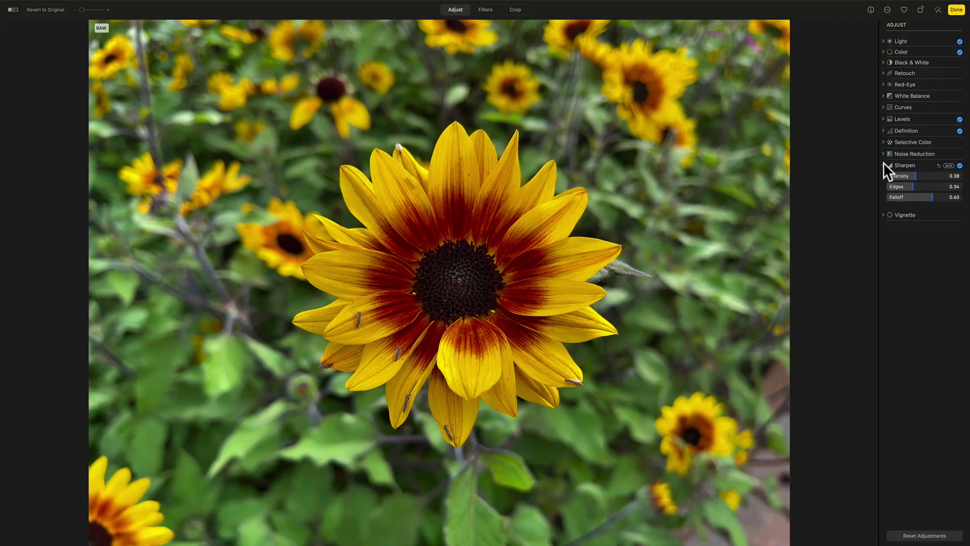
# Step: Add a vignette with Strength 0.29, Radius 0.49 and Softness 0.23
pyautogui.click(883, 163)
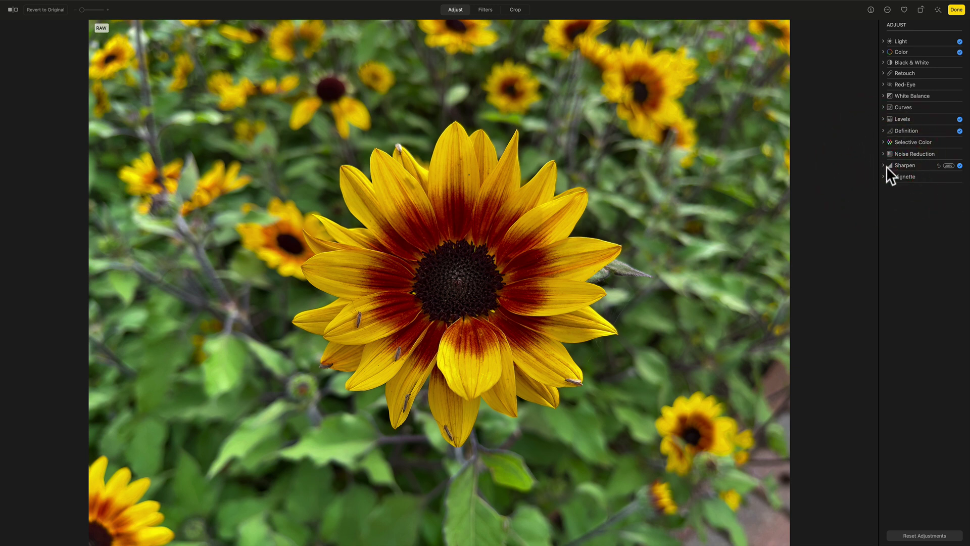
pyautogui.click(882, 176)
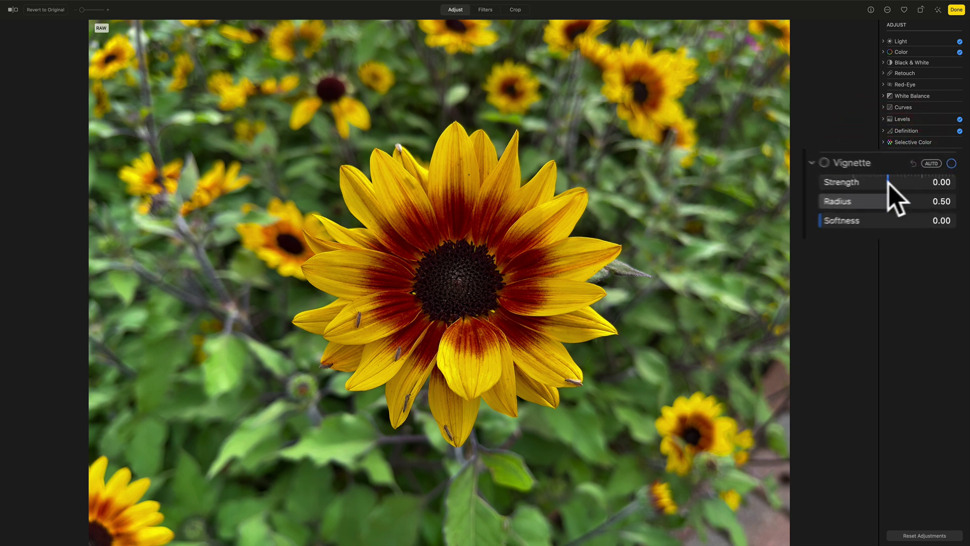
pyautogui.moveTo(879, 182); pyautogui.dragTo(881, 204)
pyautogui.moveTo(808, 223); pyautogui.dragTo(839, 225)
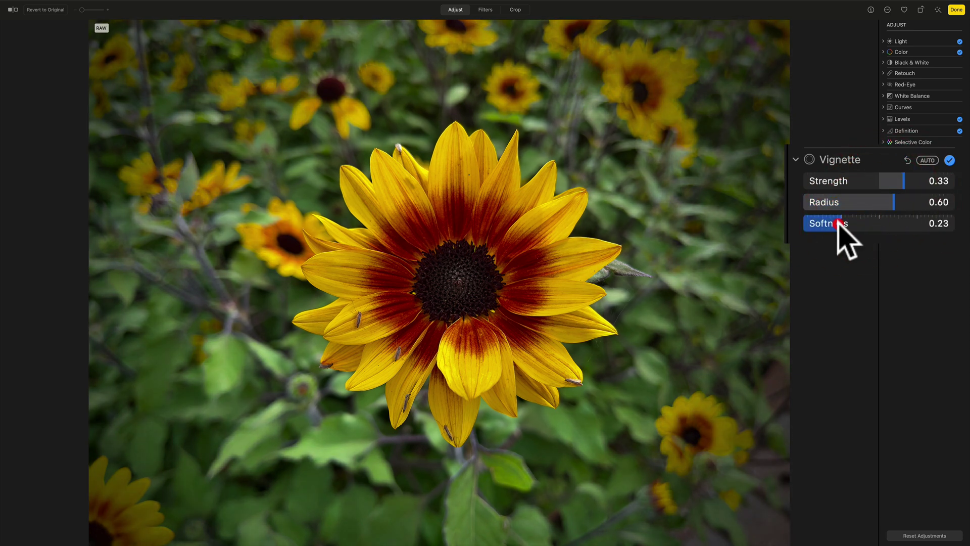
pyautogui.moveTo(904, 188); pyautogui.dragTo(877, 201)
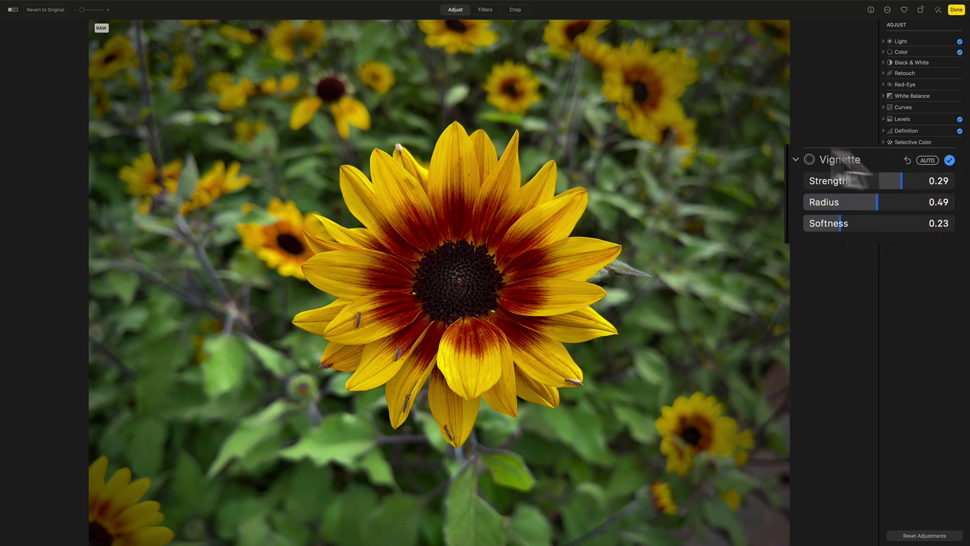
pyautogui.click(883, 176)
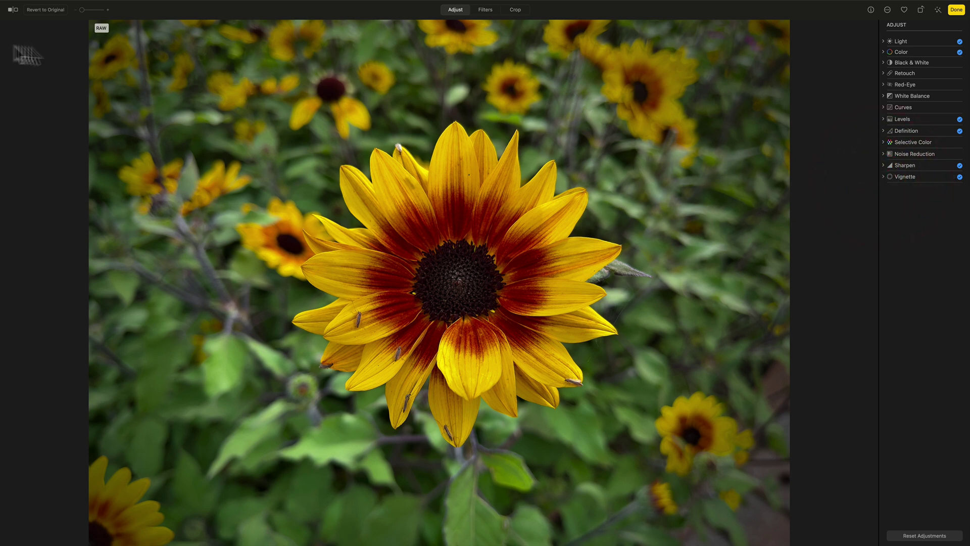
# Step: Switch back and forth between the unedited original and the edited sunflower to compare them
pyautogui.click(12, 8)
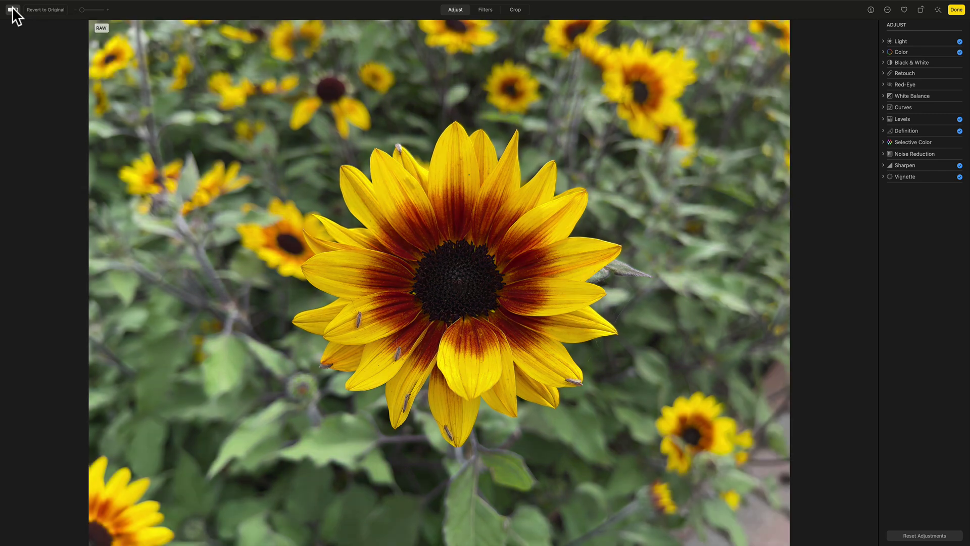
pyautogui.click(12, 9)
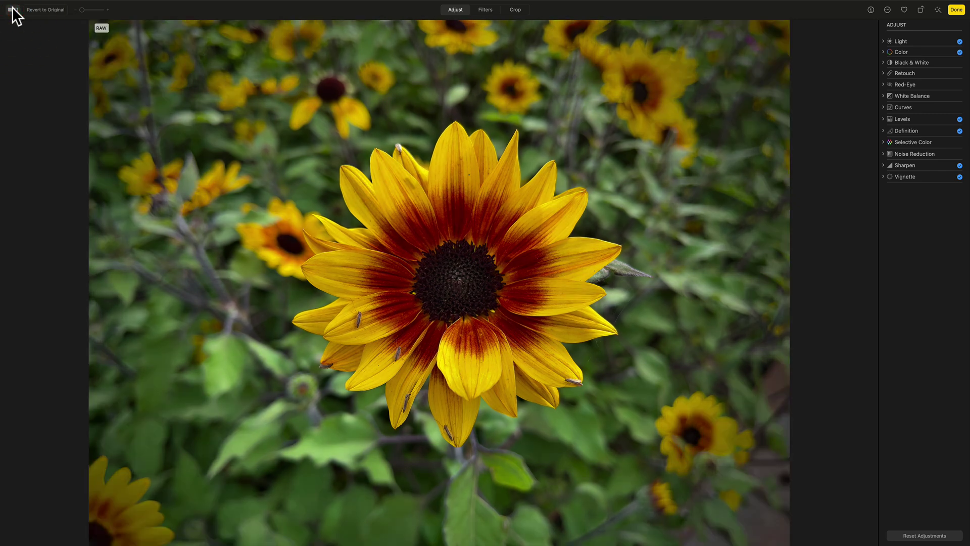
pyautogui.click(13, 9)
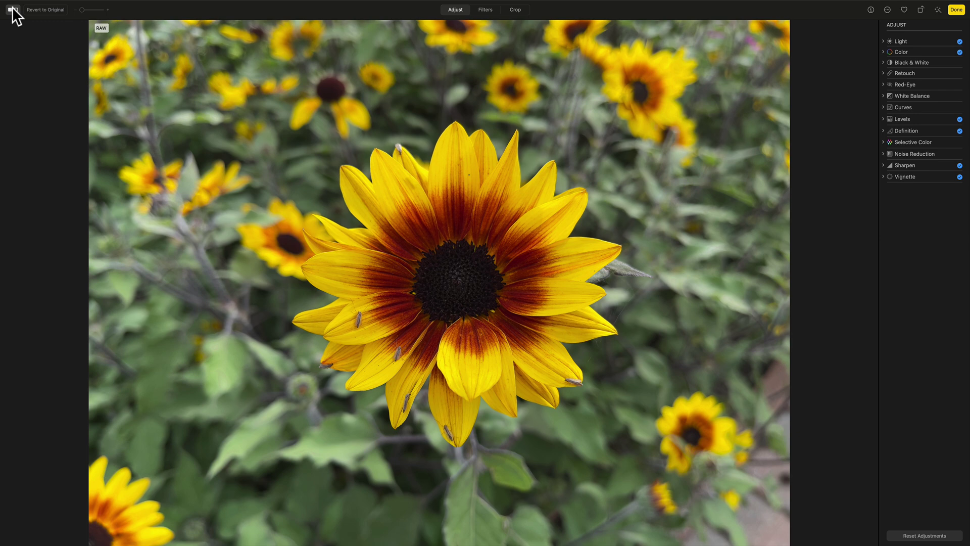
pyautogui.click(12, 8)
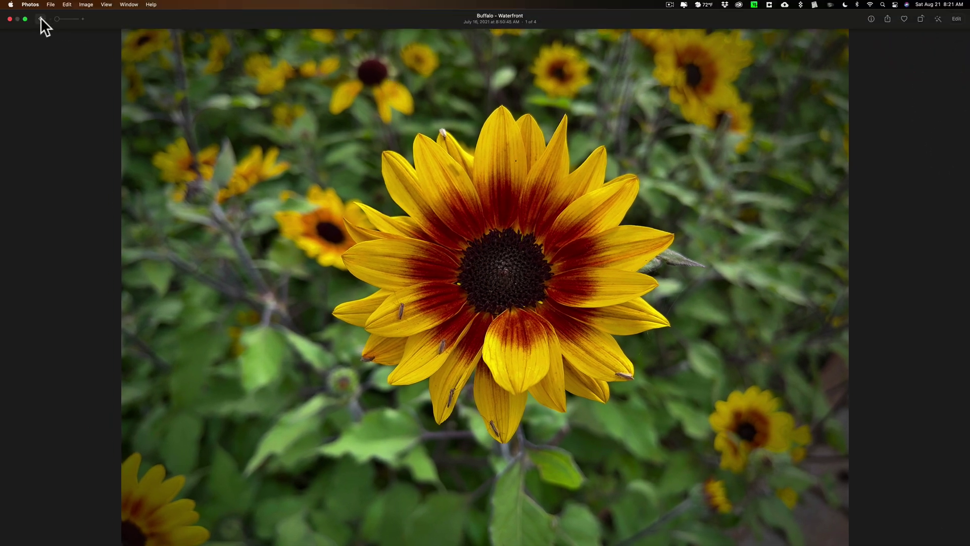
# Step: Go back to the Working Album and toggle the portrait depth effect off and back on
pyautogui.click(40, 18)
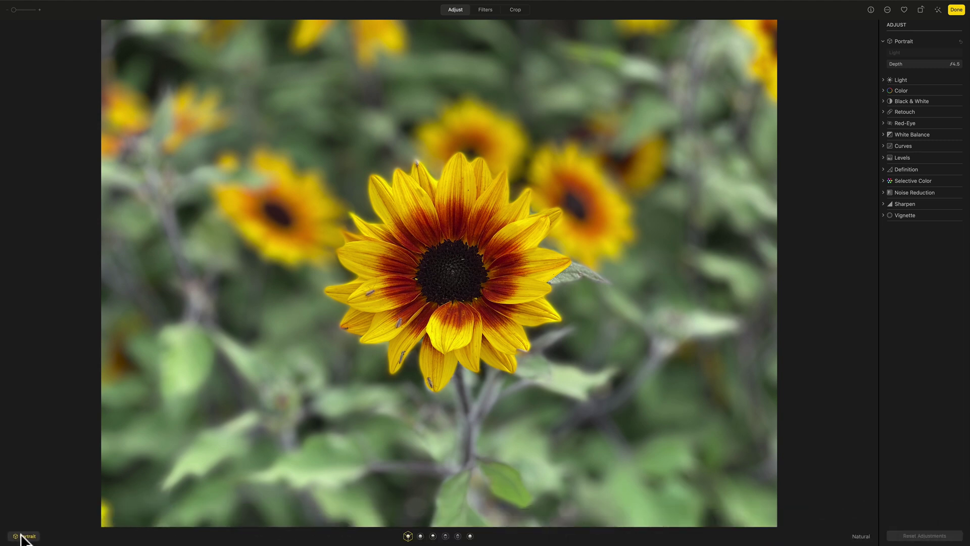
pyautogui.click(22, 537)
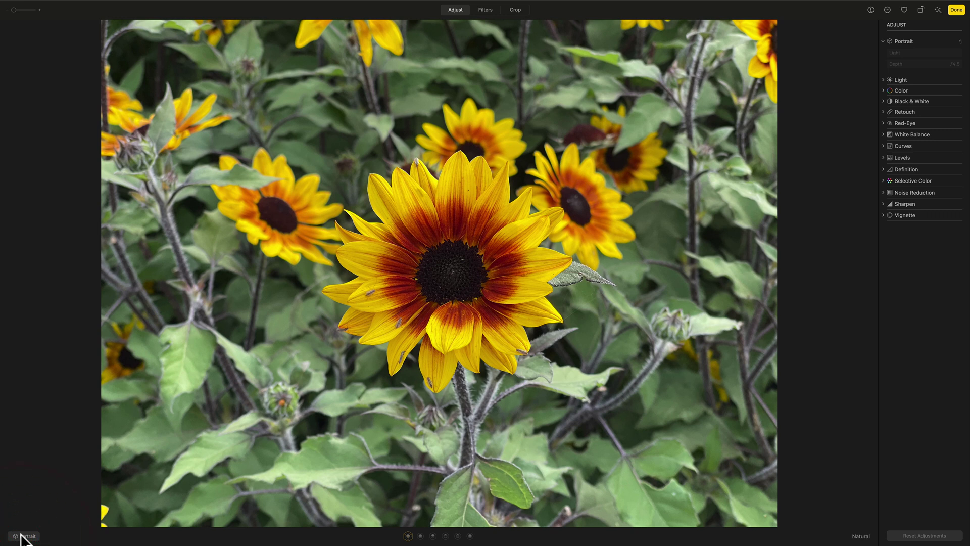
pyautogui.click(23, 536)
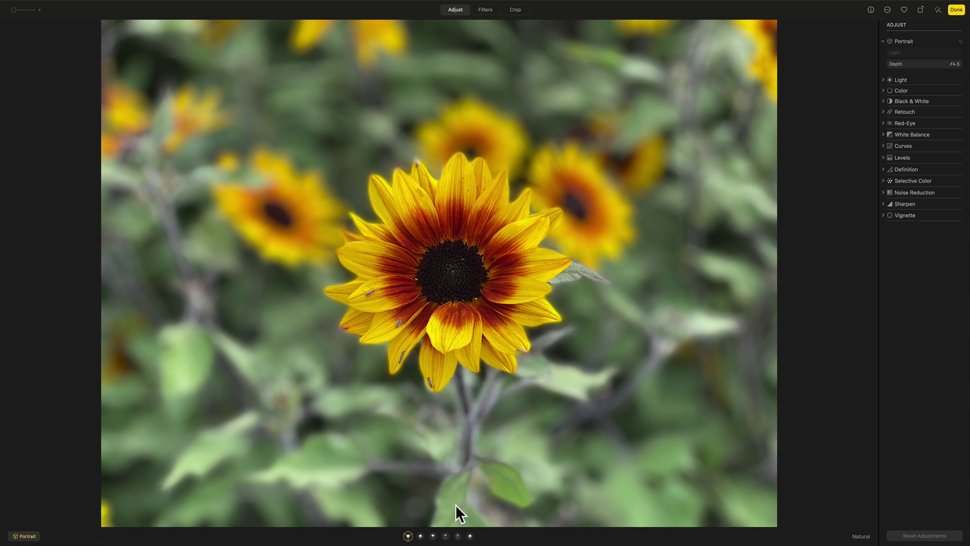
# Step: Preview Studio, Contour, Stage Light, Stage Light Mono and High-Key Mono lighting, ending on Natural
pyautogui.click(420, 536)
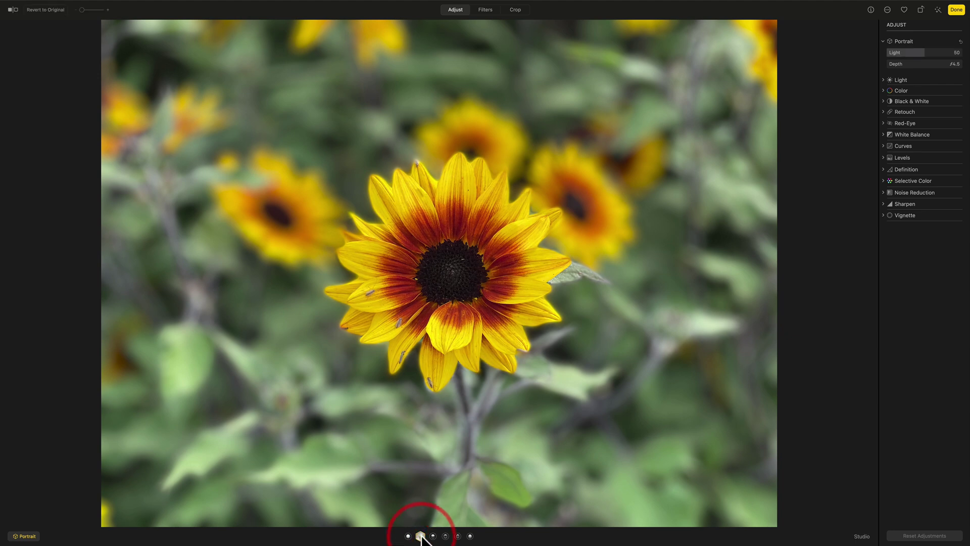
pyautogui.click(433, 537)
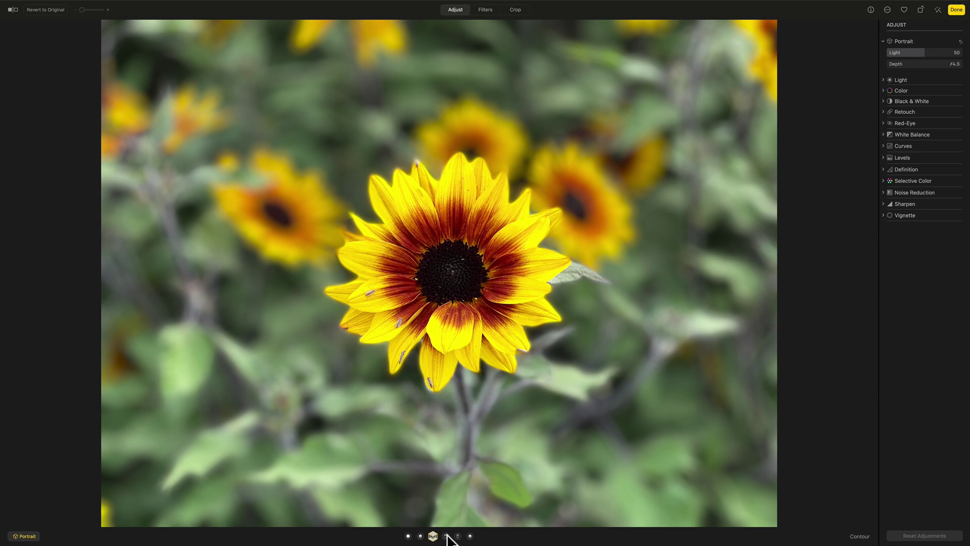
pyautogui.click(447, 537)
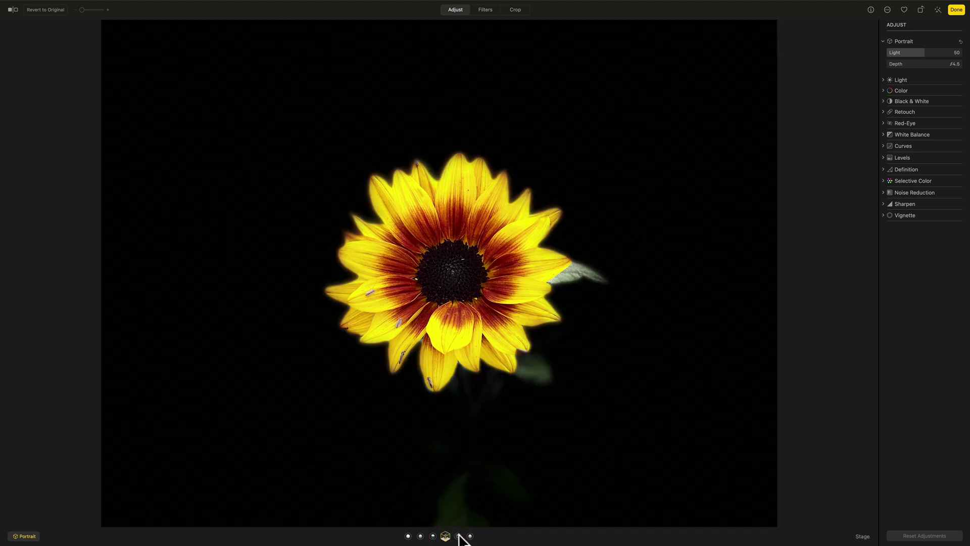
pyautogui.click(459, 536)
pyautogui.click(470, 536)
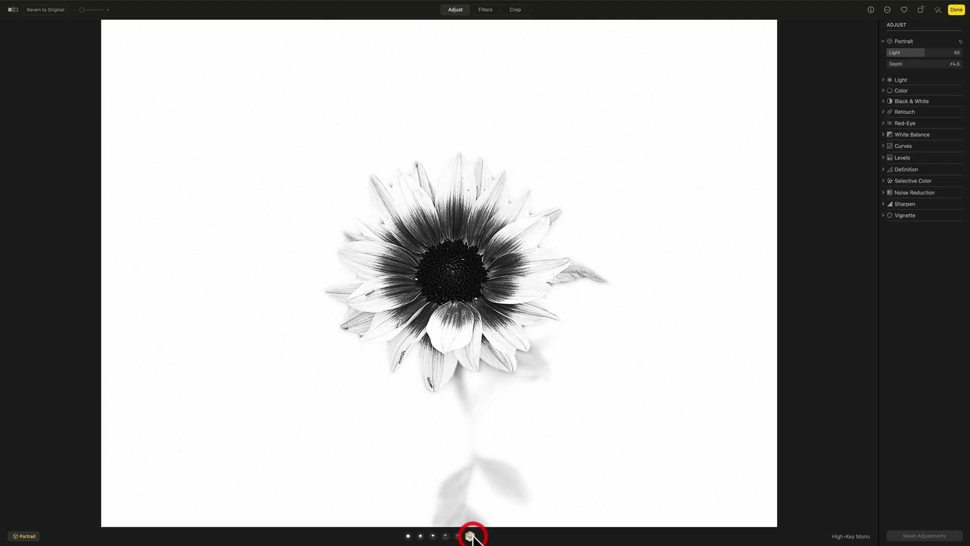
pyautogui.click(408, 536)
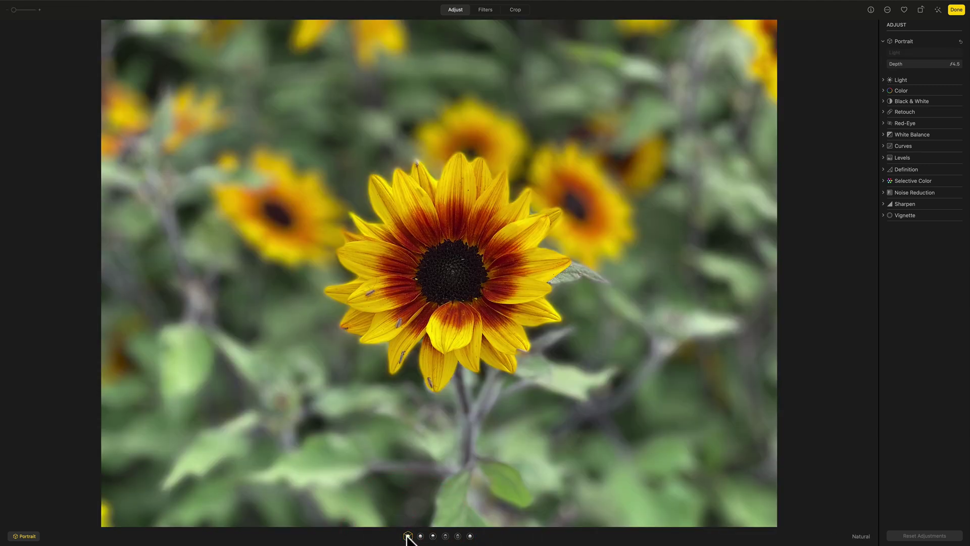
# Step: Adjust the Portrait Depth slider to set the background blur to ƒ5.0
pyautogui.moveTo(914, 57); pyautogui.dragTo(895, 53)
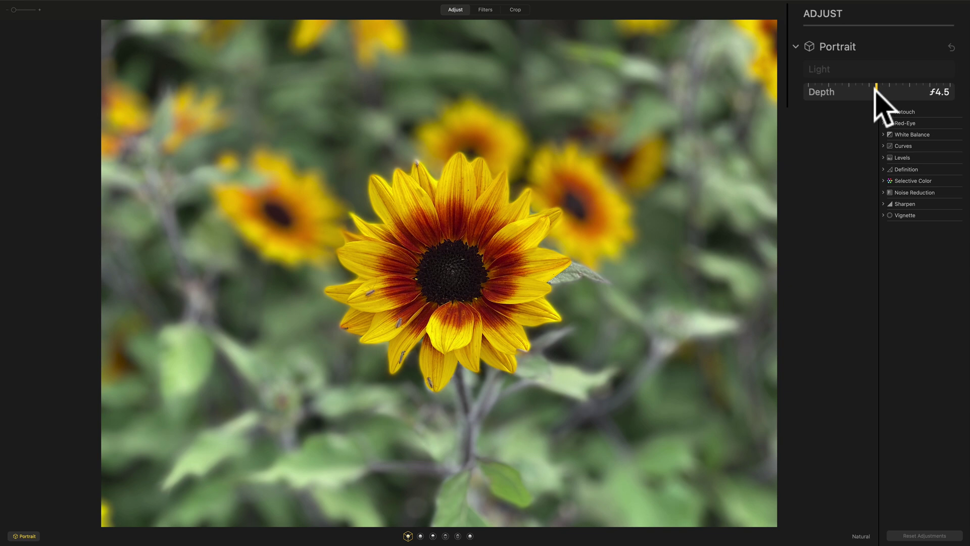
pyautogui.moveTo(874, 91)
pyautogui.mouseDown()
pyautogui.moveTo(930, 92)
pyautogui.moveTo(870, 92)
pyautogui.moveTo(915, 92)
pyautogui.moveTo(873, 92)
pyautogui.moveTo(911, 92)
pyautogui.moveTo(880, 92)
pyautogui.moveTo(895, 91)
pyautogui.mouseUp()
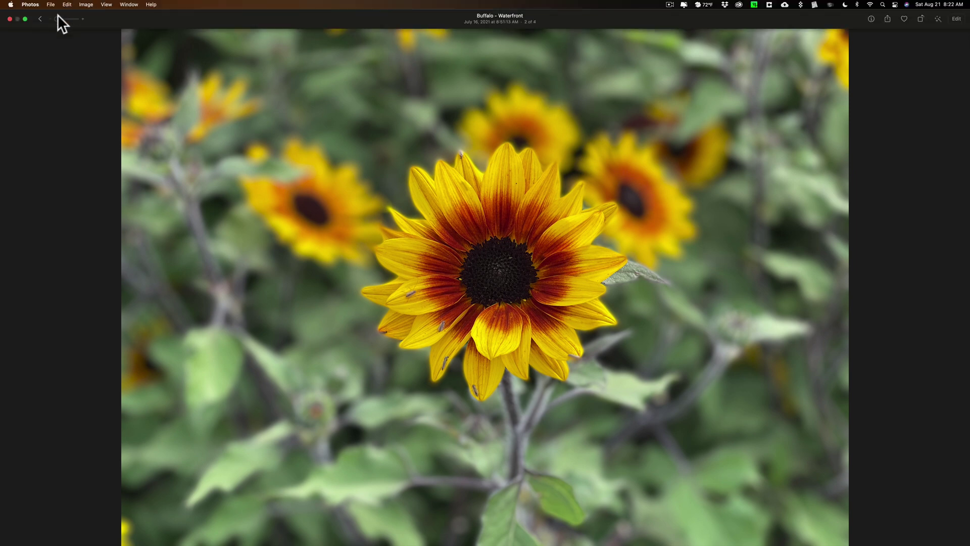
# Step: Go back from the single portrait photo to the Working Album grid
pyautogui.click(40, 19)
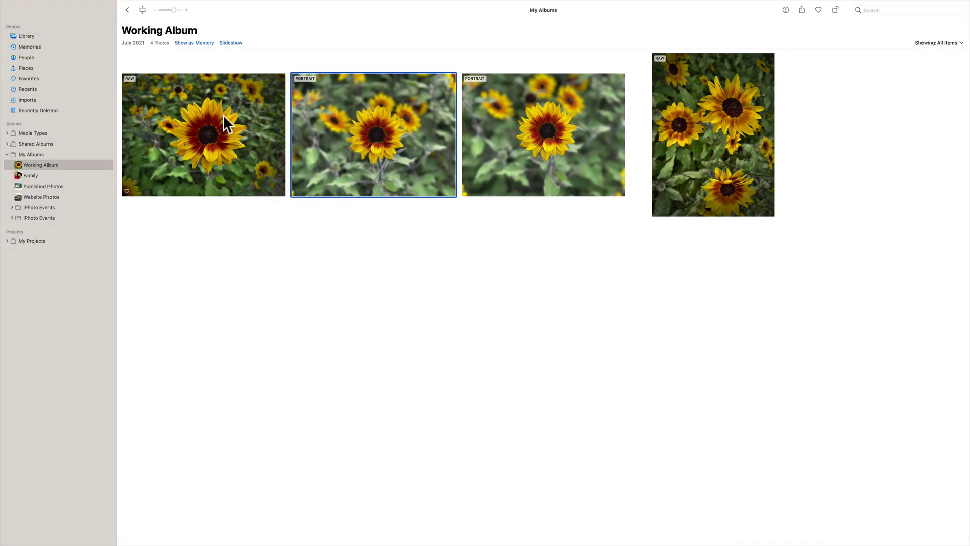